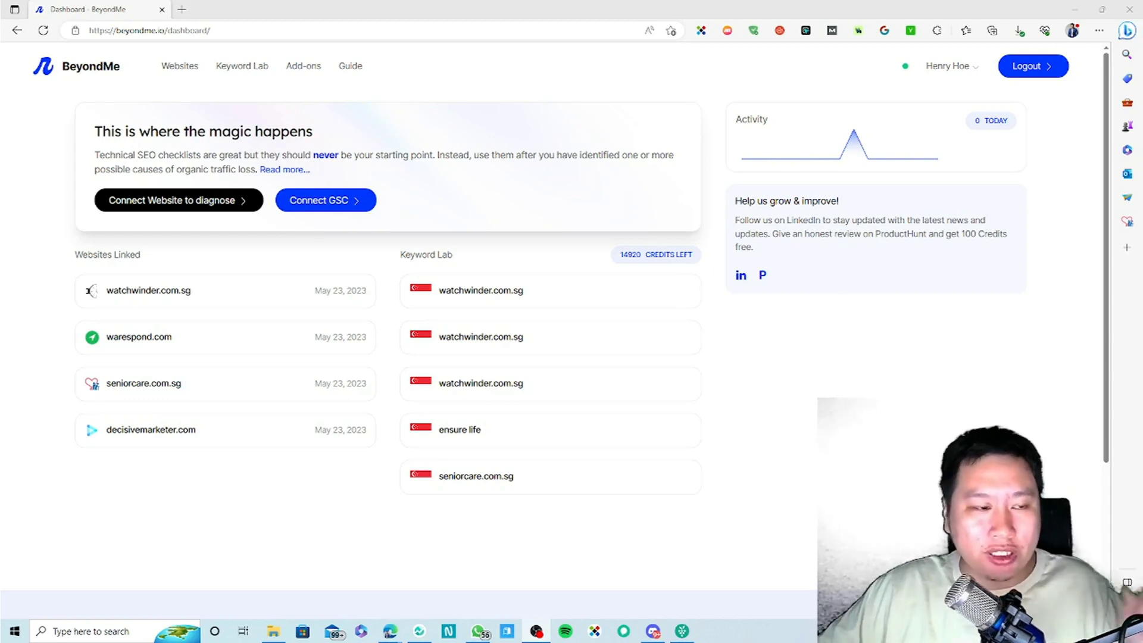
Start linking Google Search Console, back out to the profile page, and open the Websites list
left_click(511, 545)
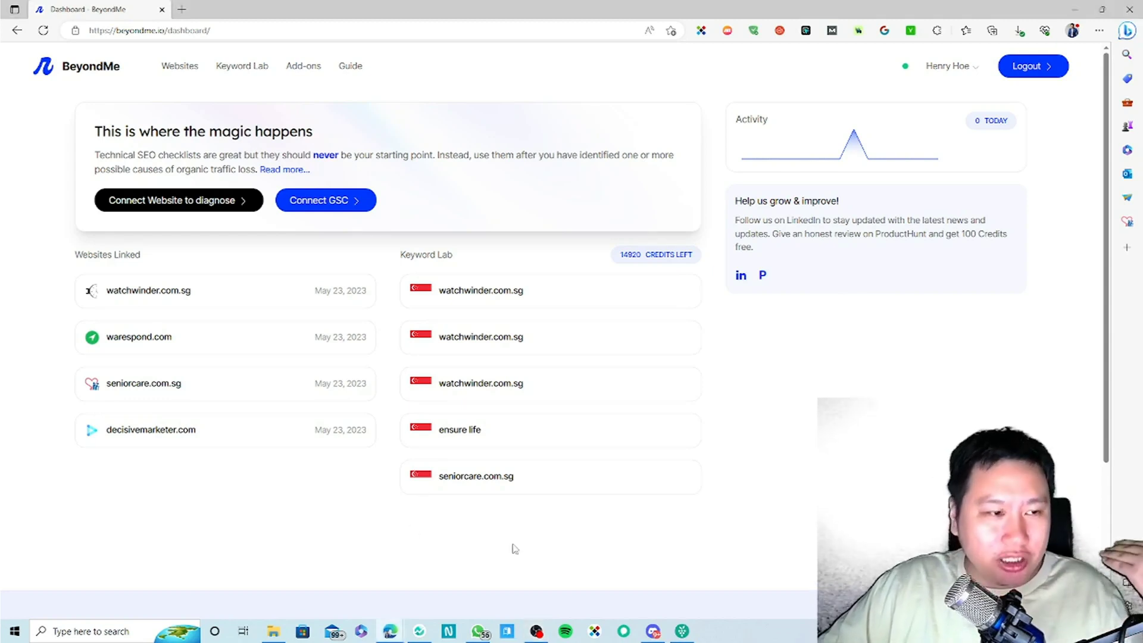
left_click(328, 204)
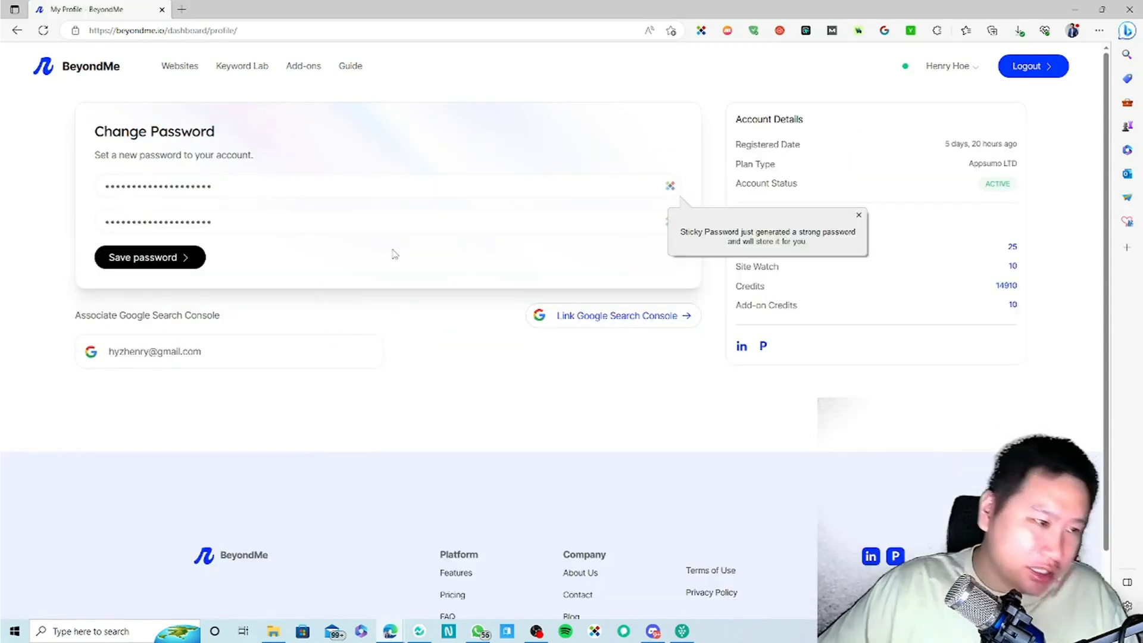
left_click(593, 321)
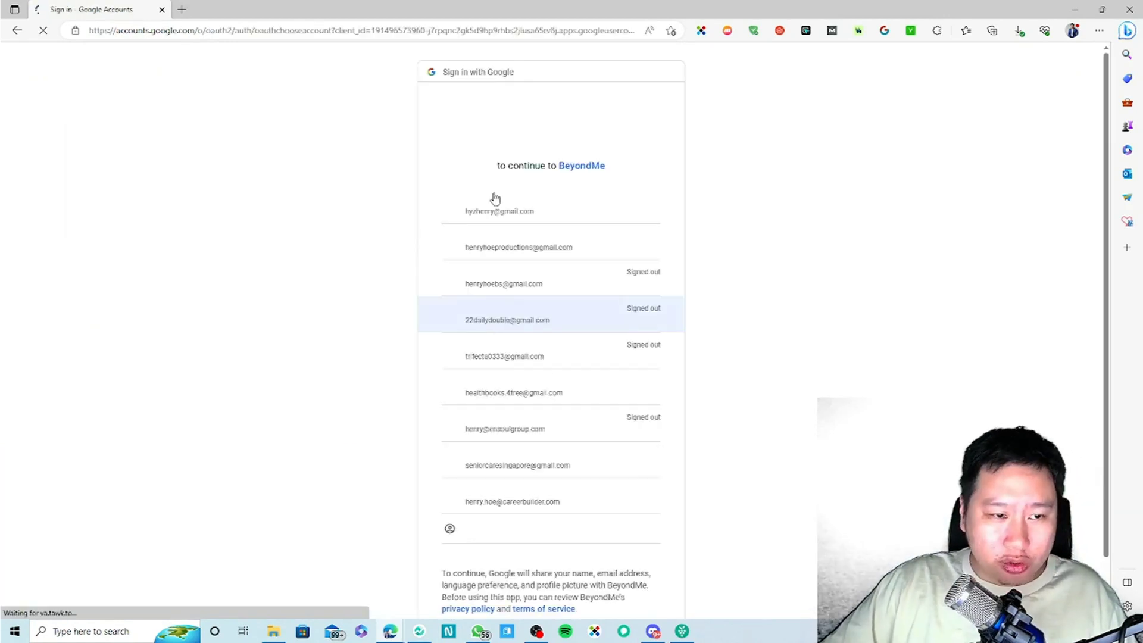
left_click(17, 30)
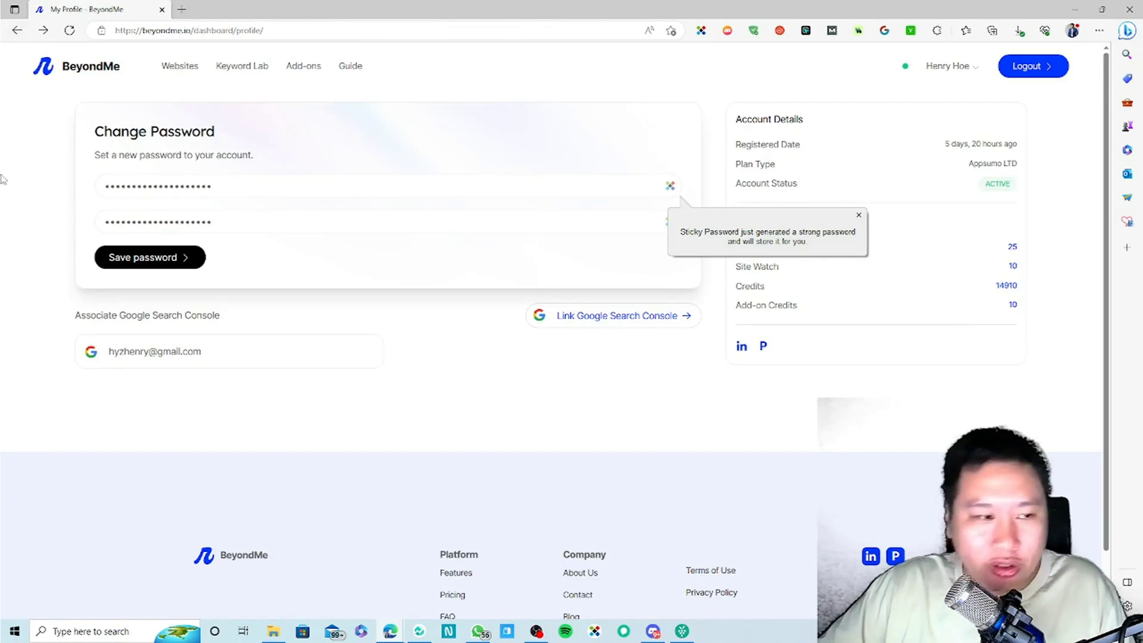
left_click(179, 68)
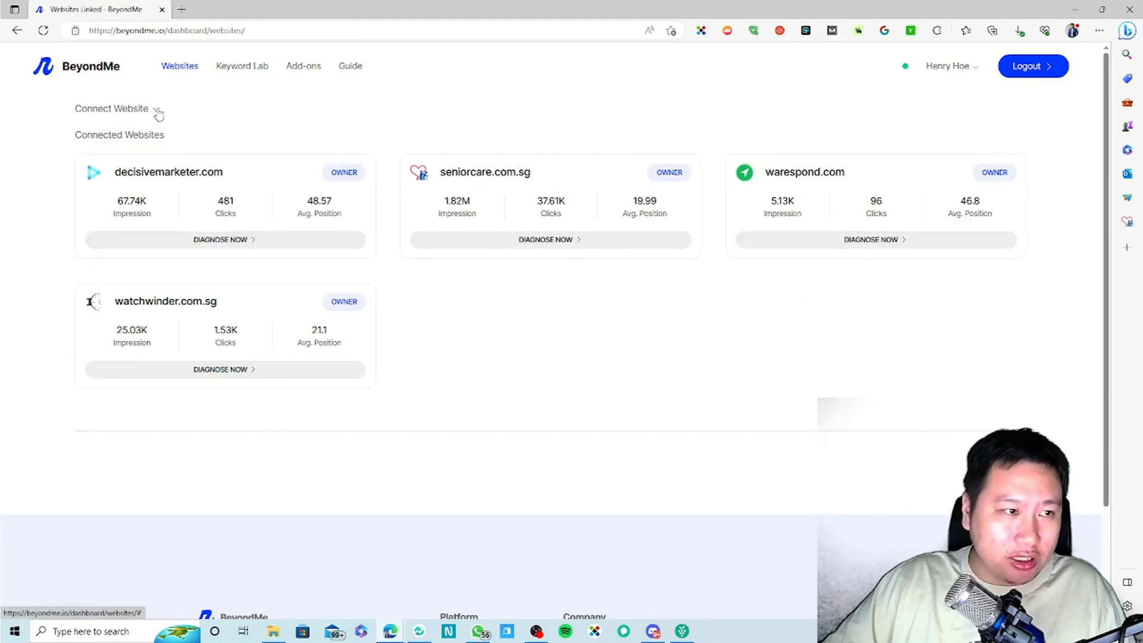
Expand Connect Website, browse the Available Websites cards, and return to the main dashboard
left_click(156, 112)
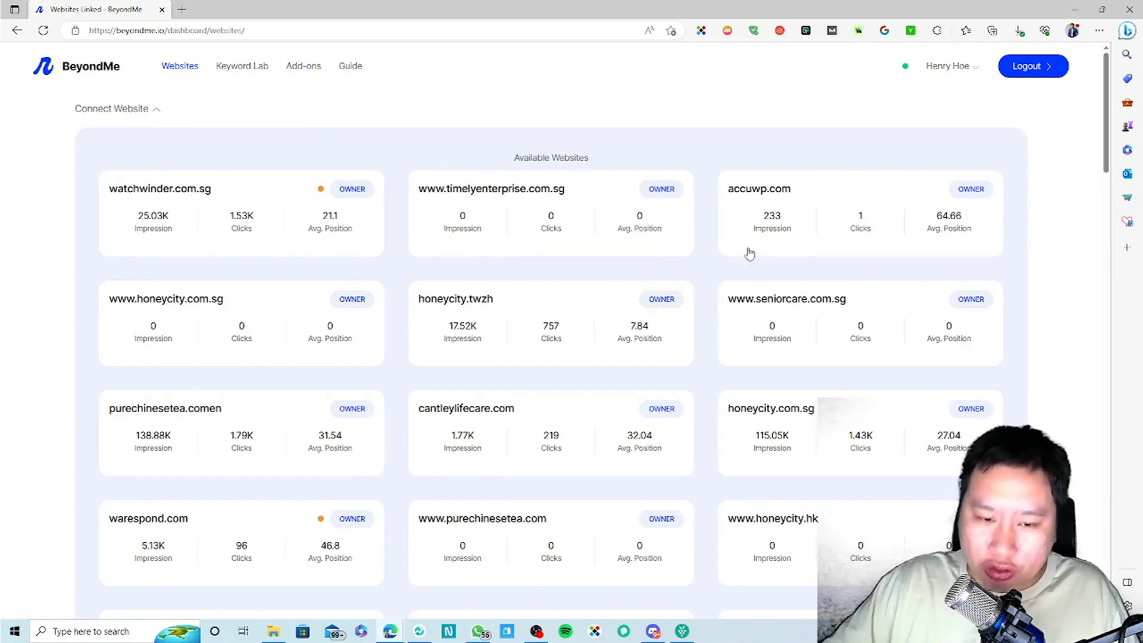
scroll(748, 250, "down", 15)
scroll(564, 505, "down", 5)
scroll(523, 513, "up", 20)
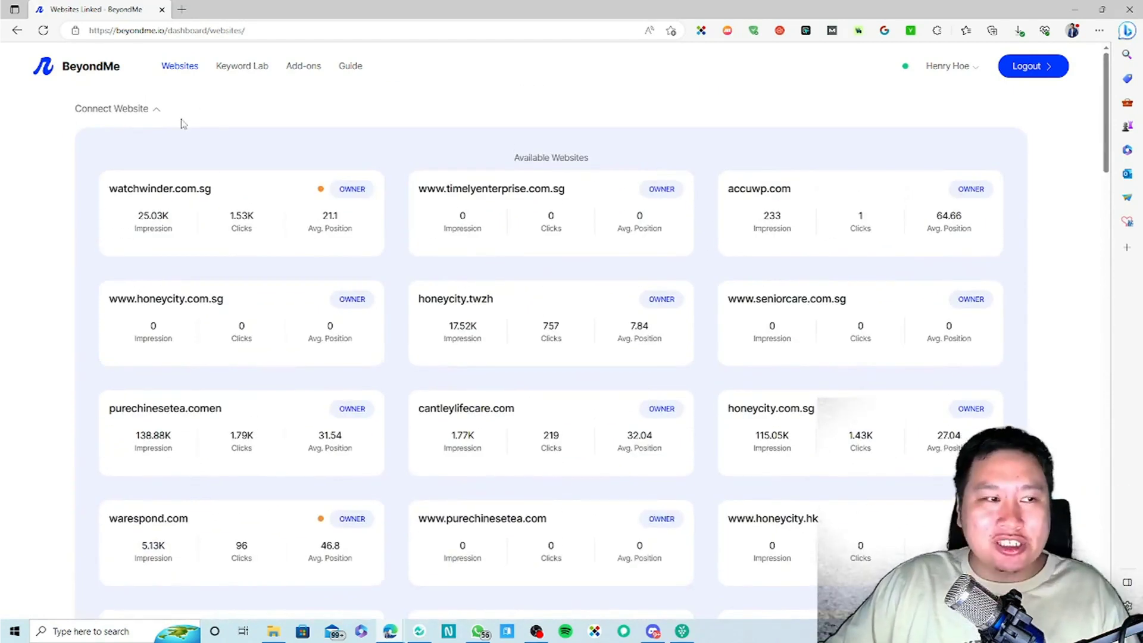
scroll(538, 413, "down", 3)
scroll(233, 171, "up", 3)
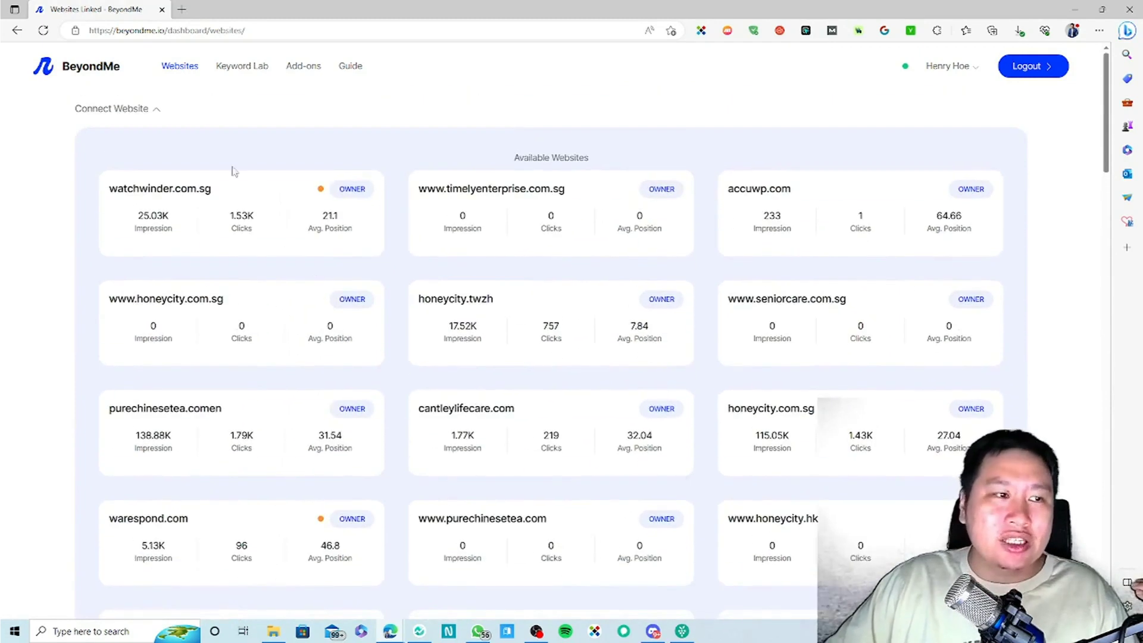
left_click(101, 81)
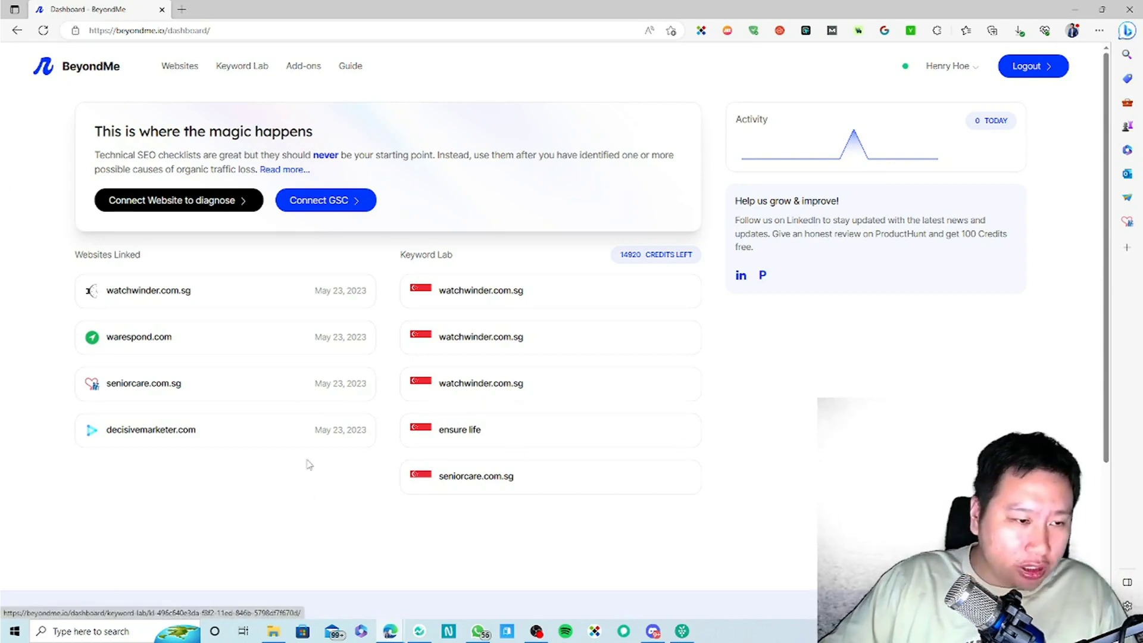
Open the watchwinder.com.sg diagnosis and scroll to its 422-query Search Query table
left_click(176, 291)
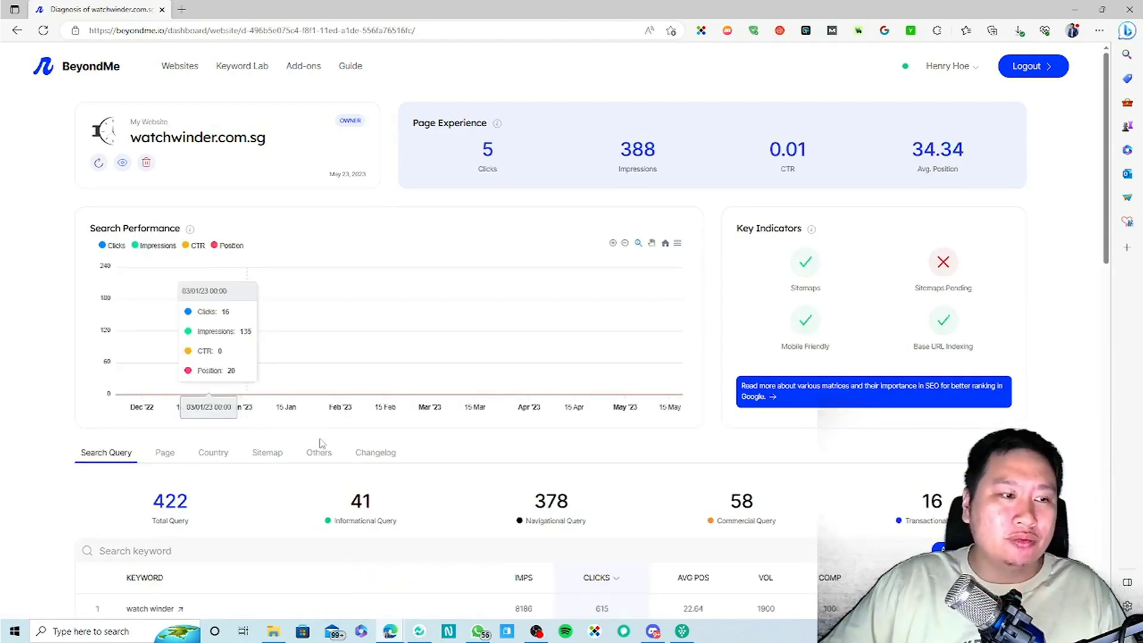
scroll(484, 500, "down", 3)
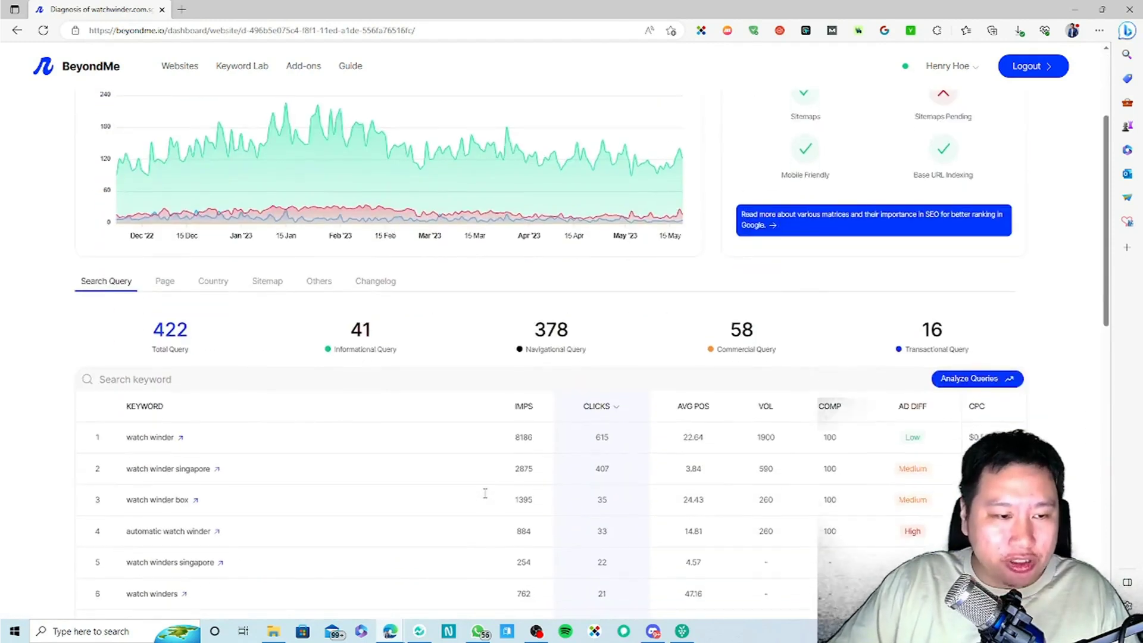
scroll(485, 494, "up", 1)
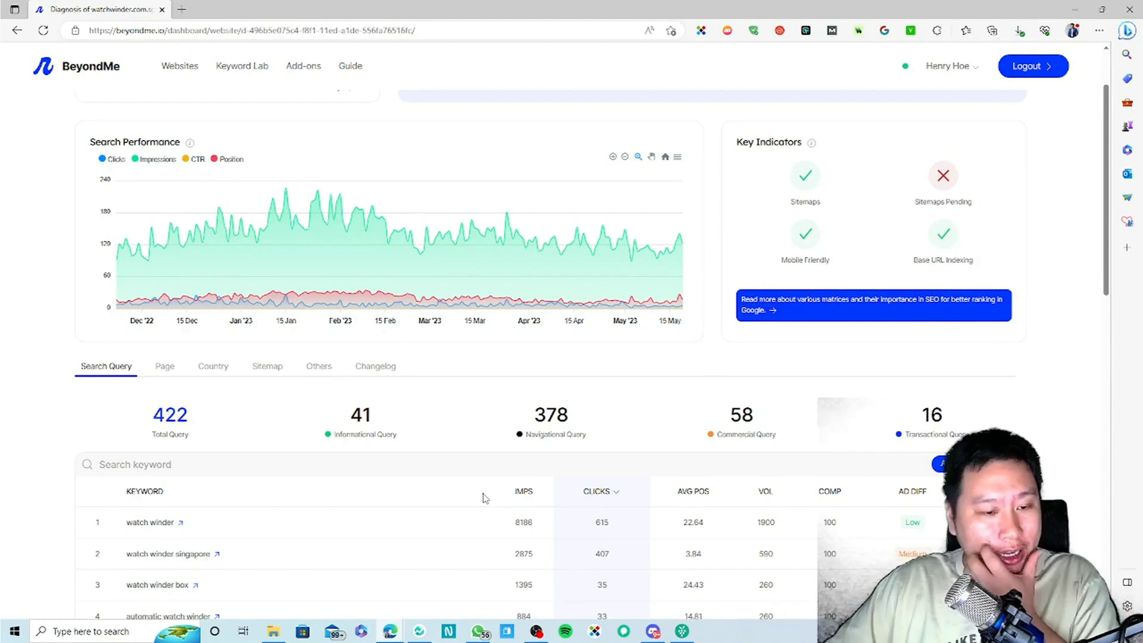
scroll(485, 498, "down", 4)
scroll(477, 453, "up", 6)
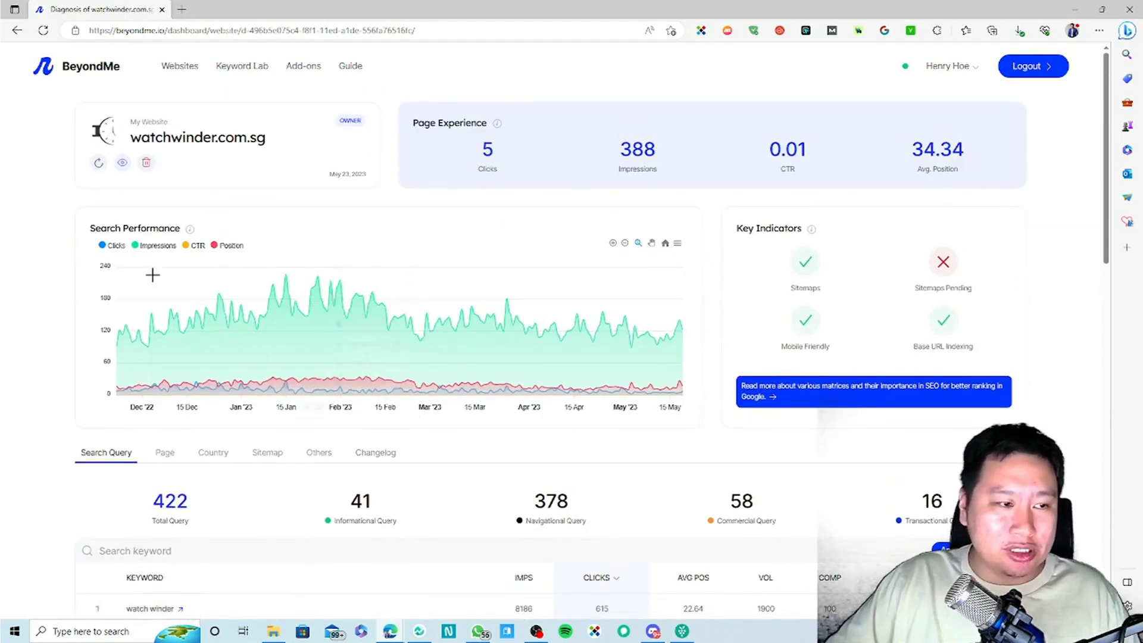
scroll(344, 435, "down", 5)
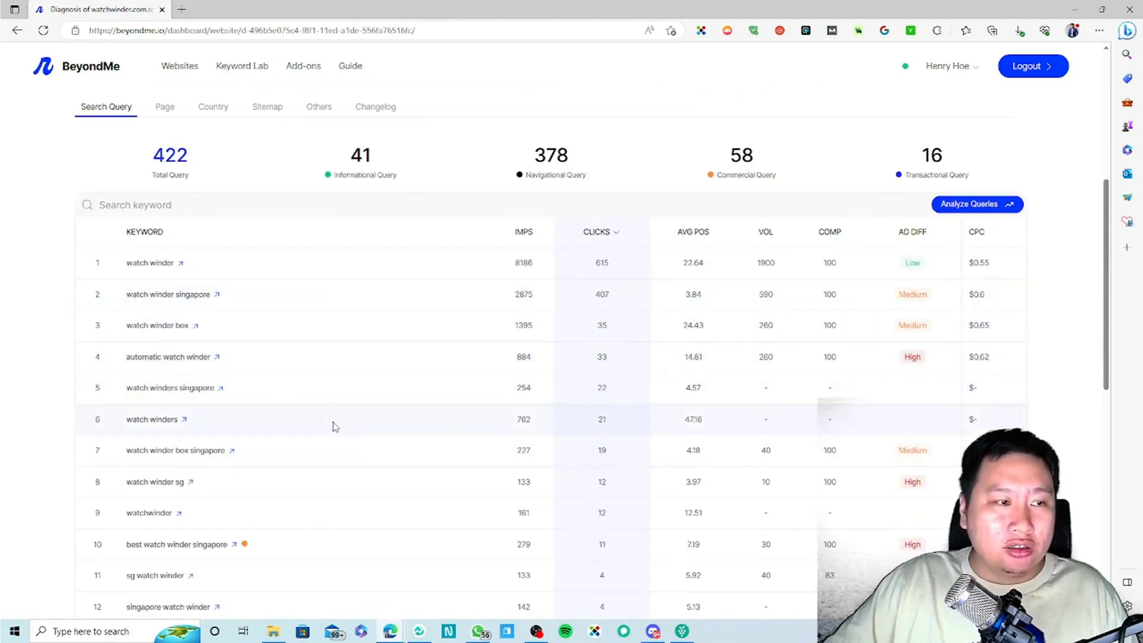
scroll(318, 426, "up", 3)
scroll(293, 439, "down", 3)
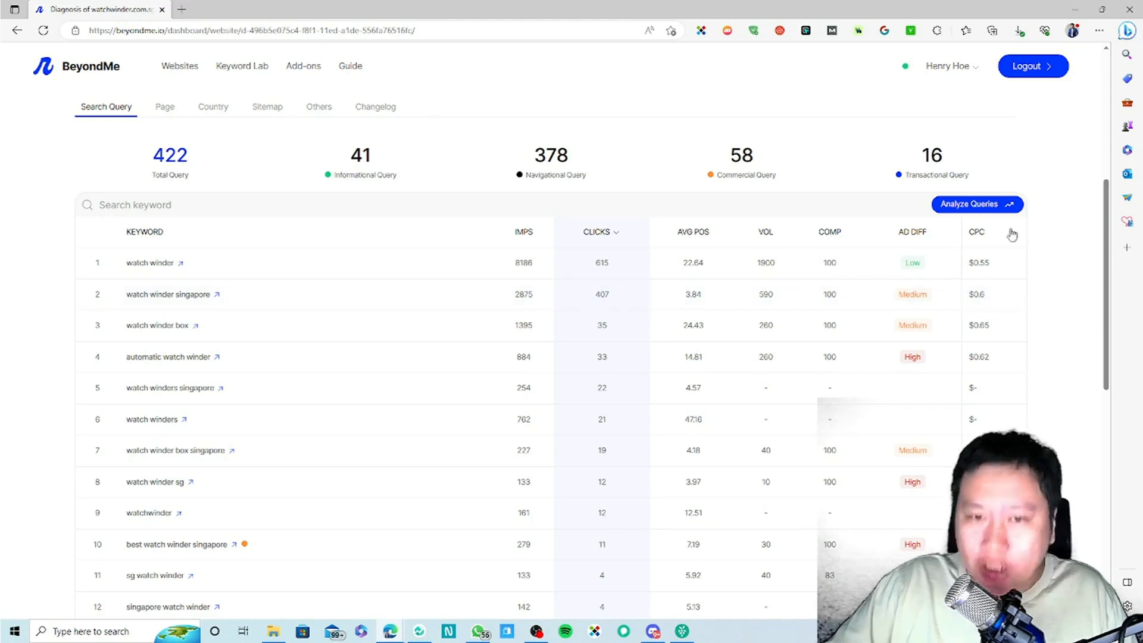
left_click(968, 206)
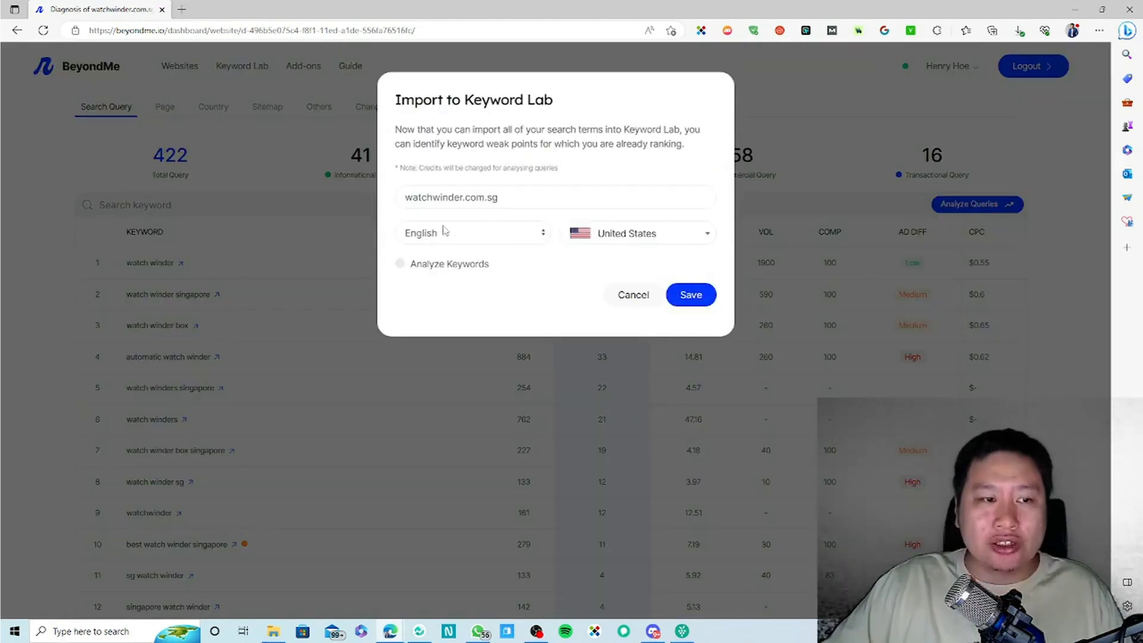
left_click(602, 237)
left_click(517, 233)
left_click(605, 232)
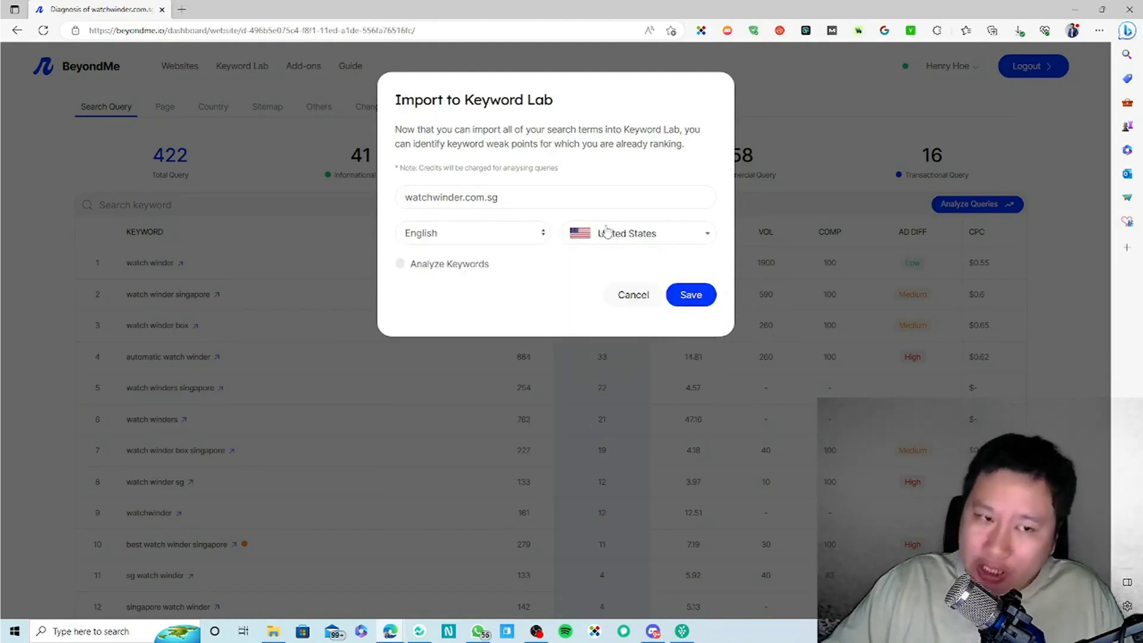
left_click(606, 231)
scroll(616, 326, "down", 3)
scroll(617, 331, "up", 3)
scroll(618, 331, "up", 10)
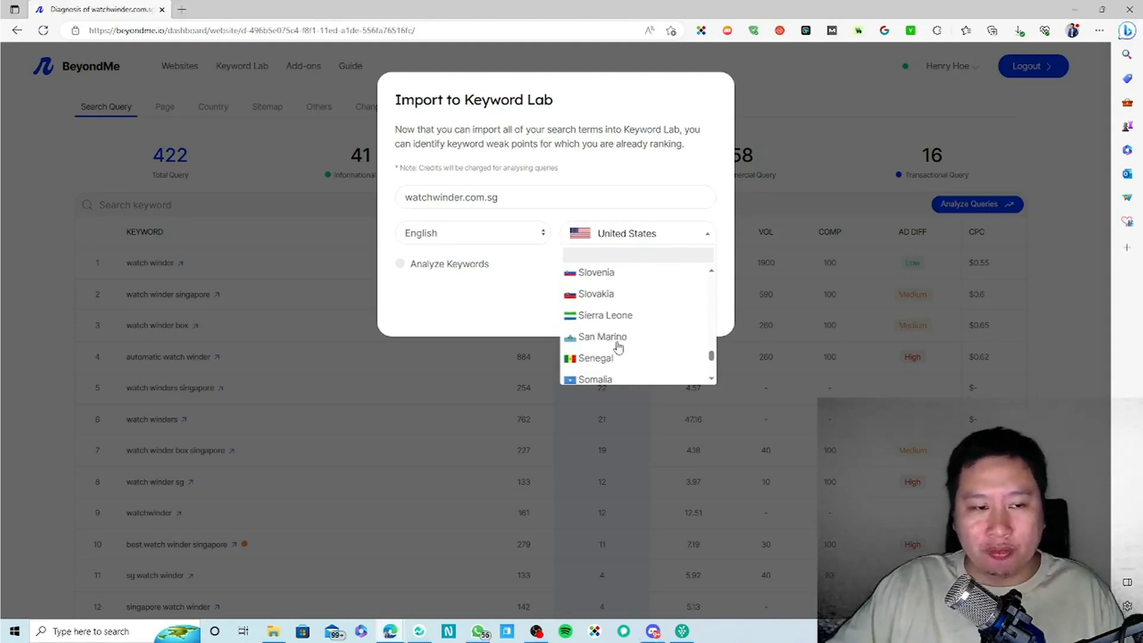
scroll(618, 345, "up", 1)
scroll(602, 337, "down", 1)
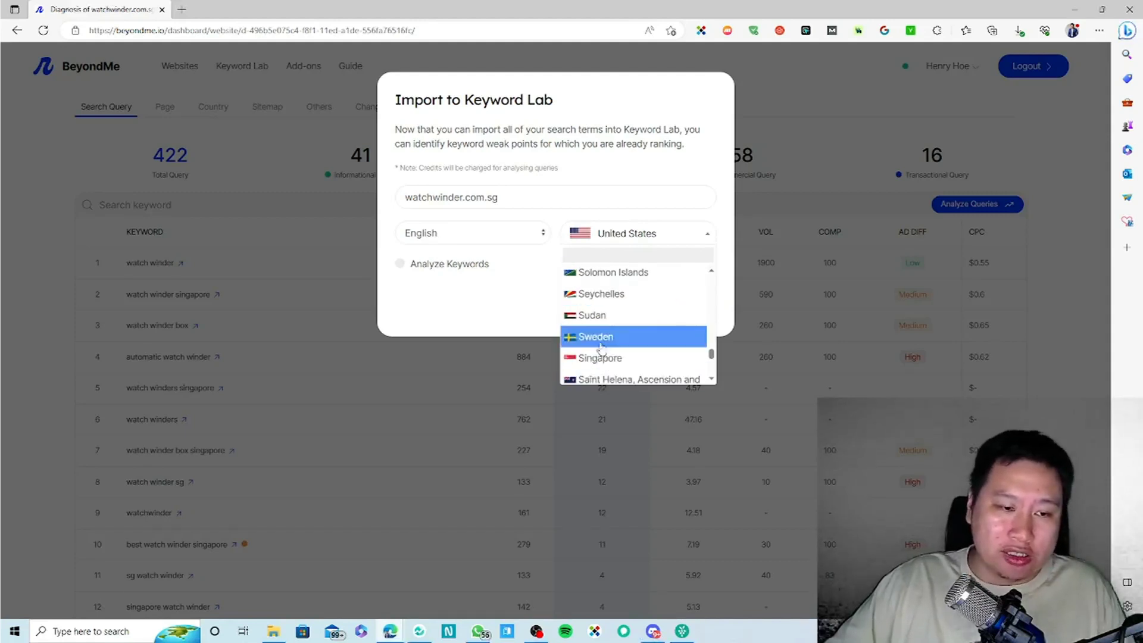
left_click(598, 356)
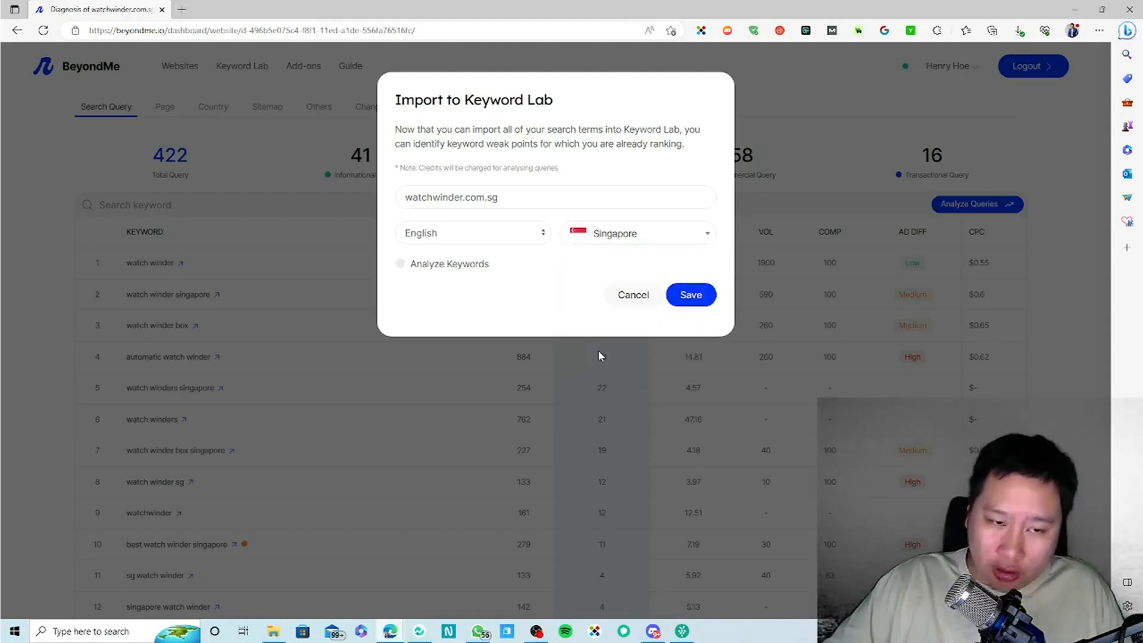
left_click(400, 265)
left_click(610, 296)
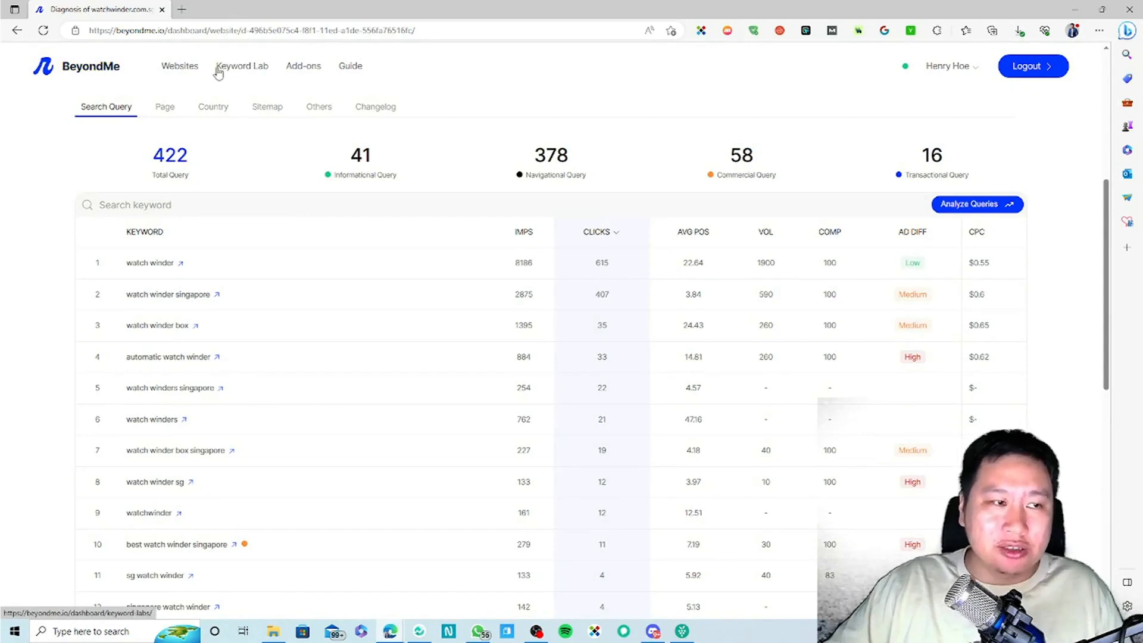
Go to the Keyword Lab reports page and look over the report cards
left_click(237, 73)
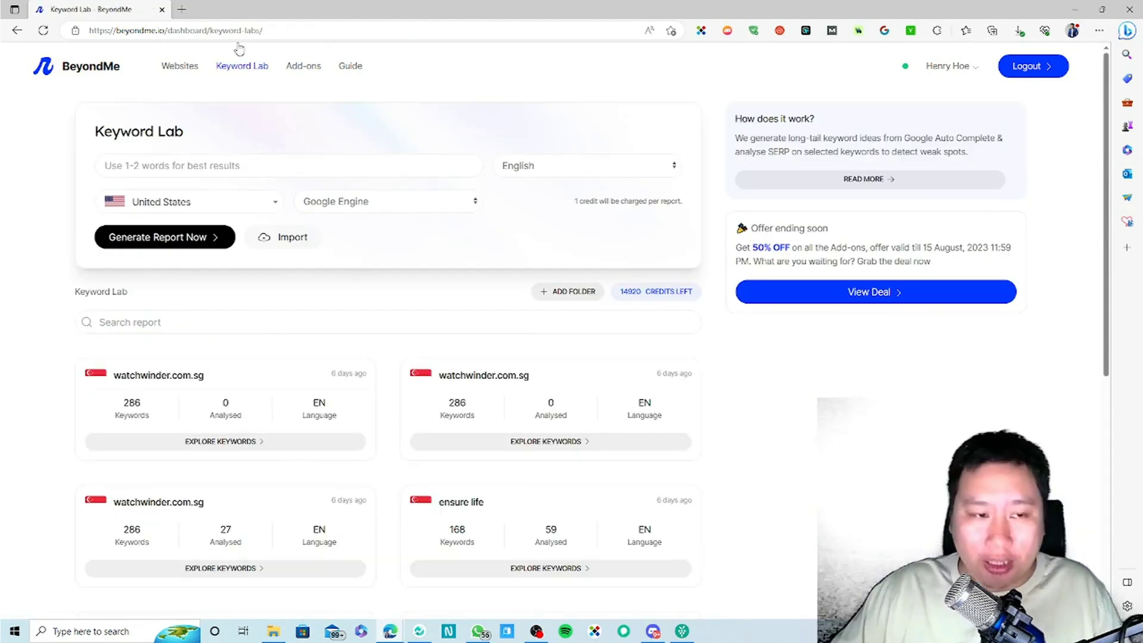
scroll(280, 297, "down", 4)
scroll(291, 298, "up", 2)
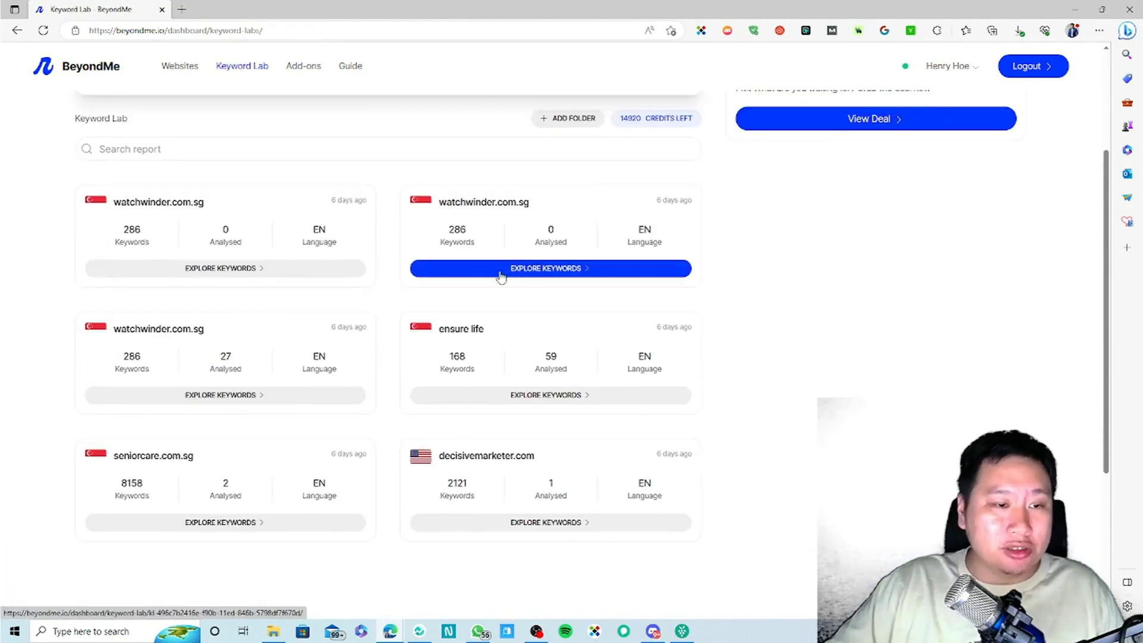
Open the watchwinder.com.sg report with 27 analysed and scroll its keyword table
left_click(209, 396)
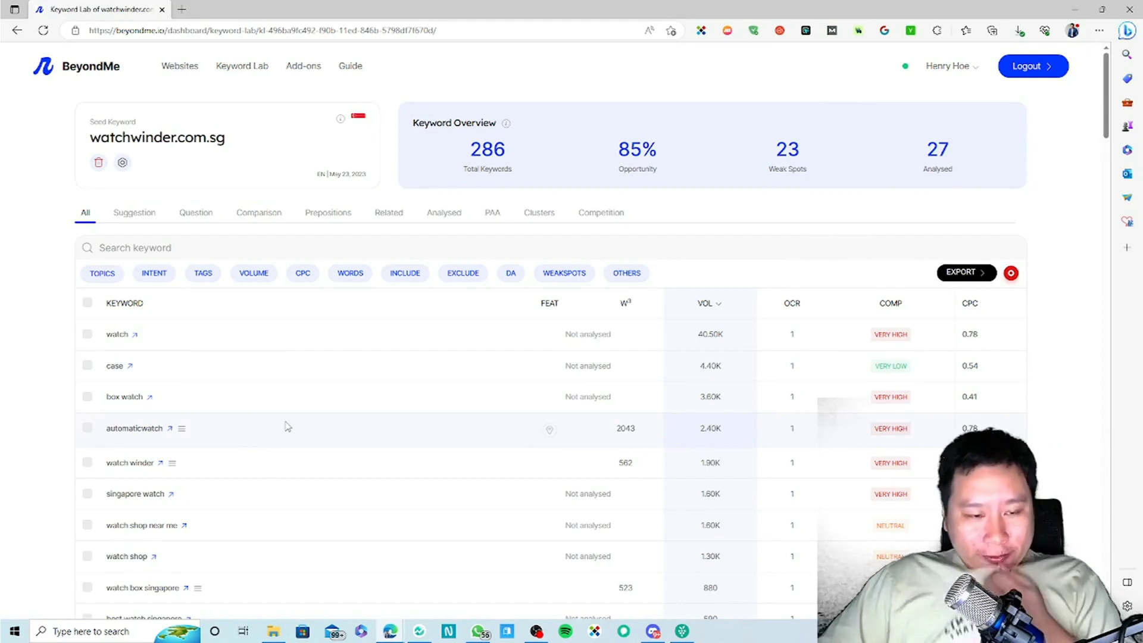
scroll(249, 438, "down", 10)
scroll(218, 345, "up", 8)
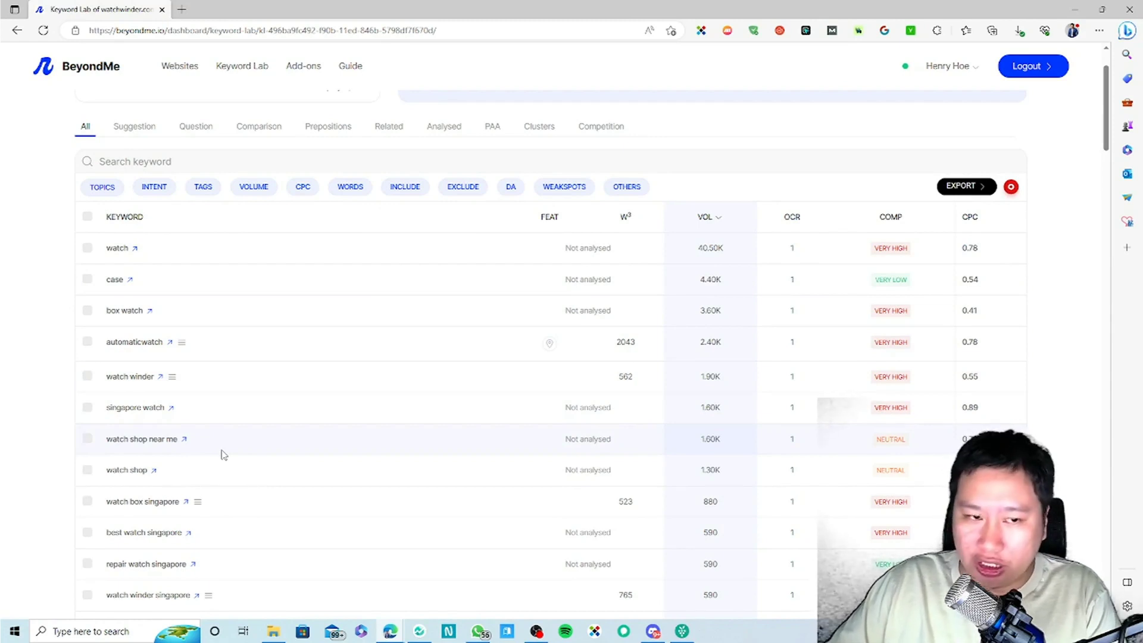
scroll(613, 455, "down", 9)
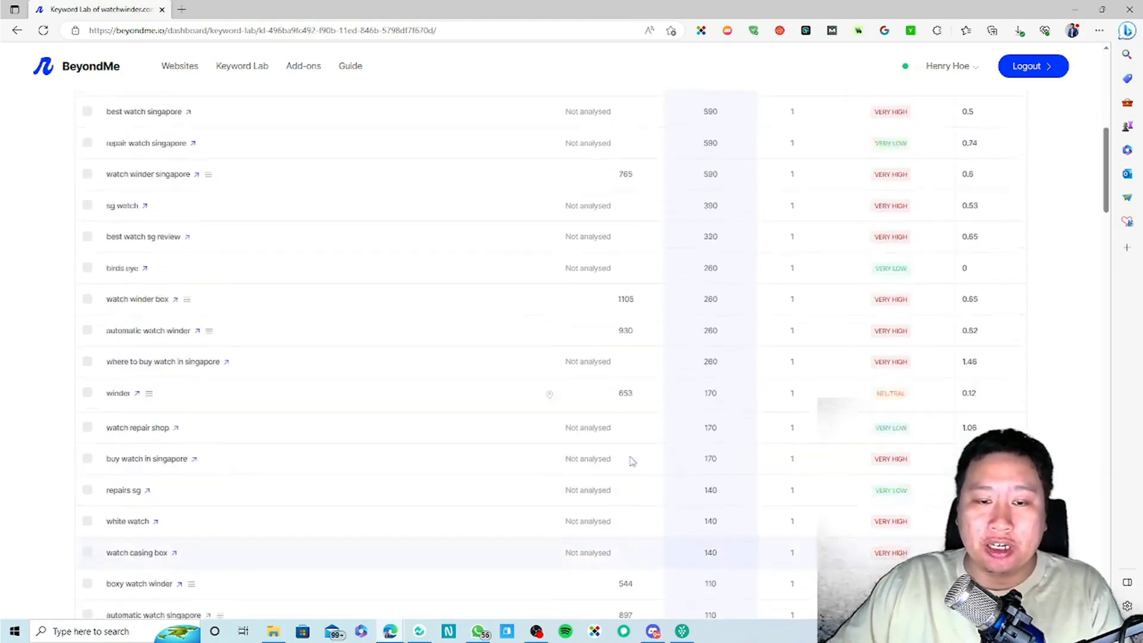
scroll(630, 465, "up", 10)
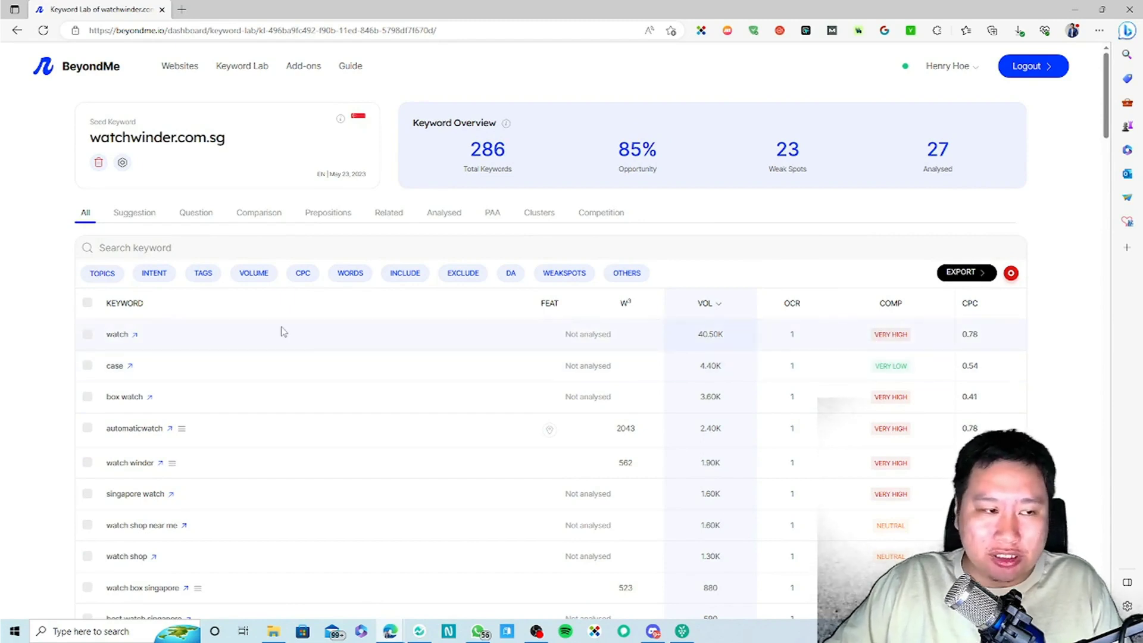
scroll(131, 319, "down", 1)
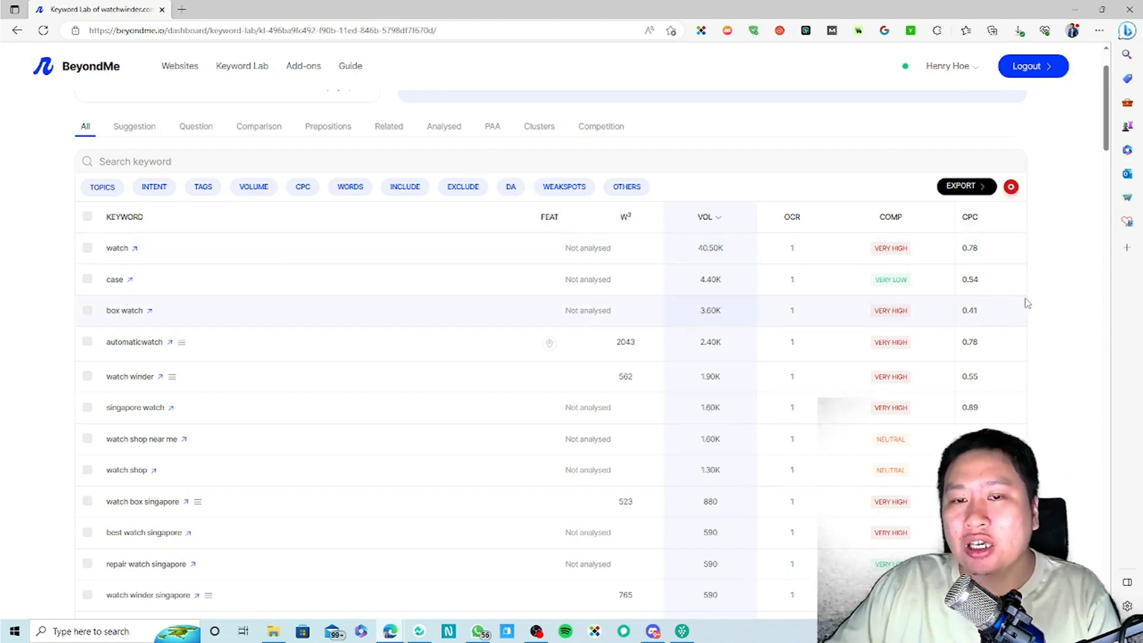
scroll(1076, 415, "down", 10)
scroll(388, 386, "up", 9)
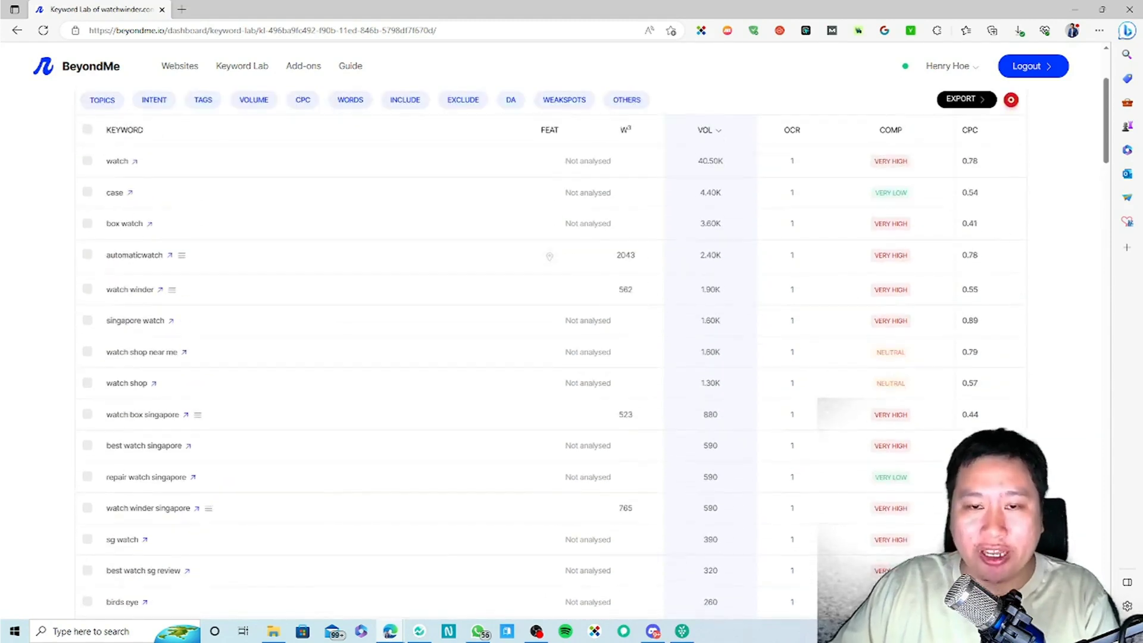
scroll(367, 344, "down", 1)
scroll(368, 345, "down", 12)
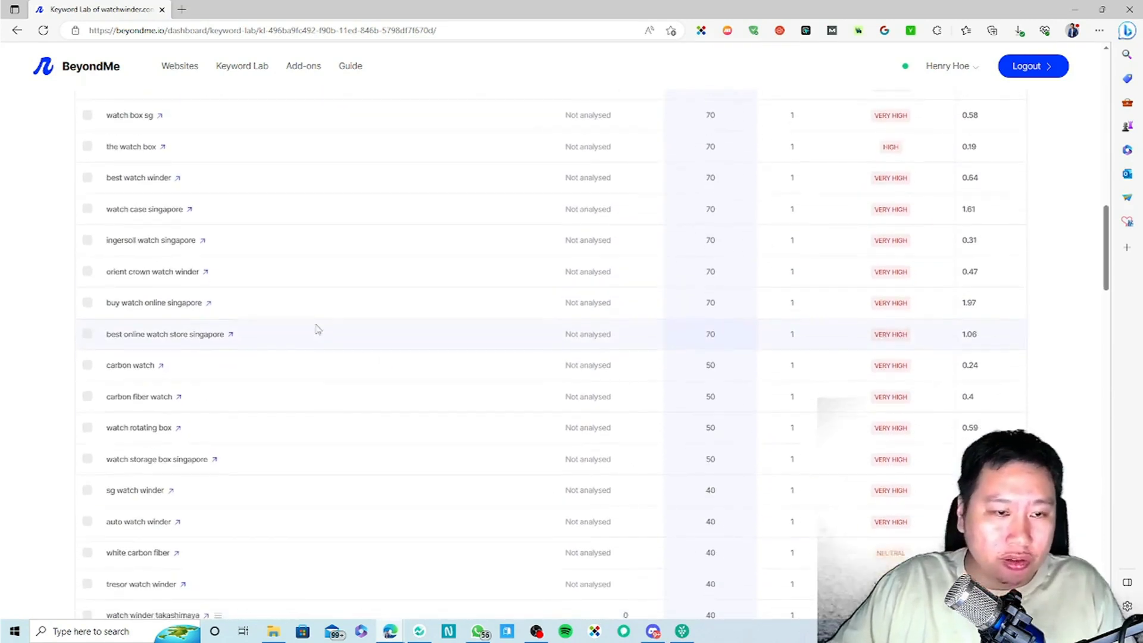
scroll(309, 333, "up", 4)
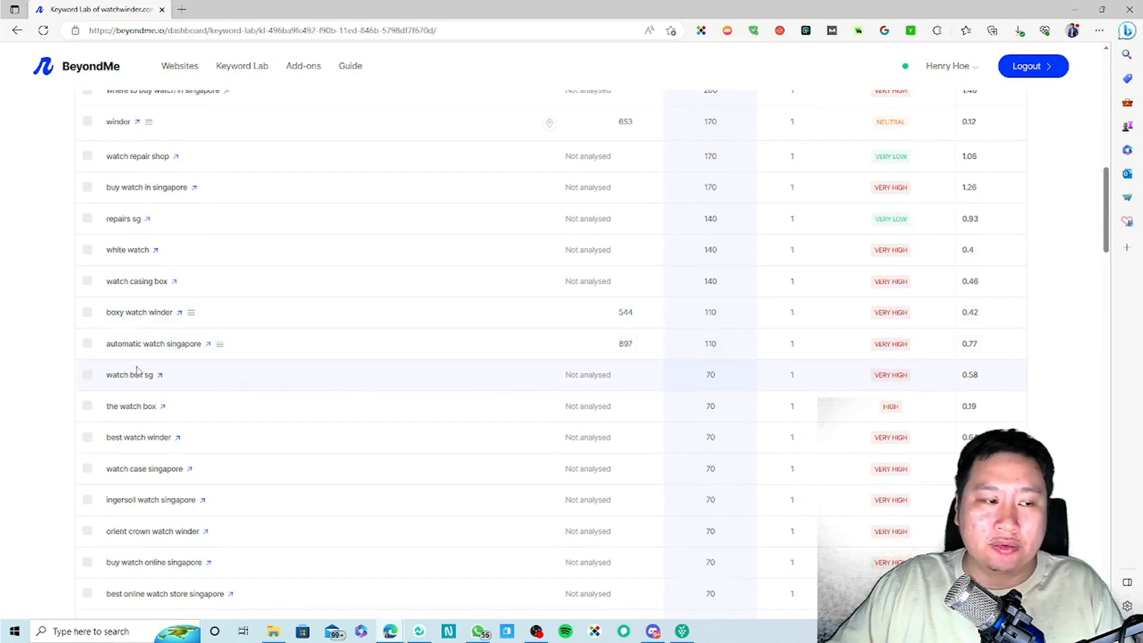
scroll(137, 371, "down", 6)
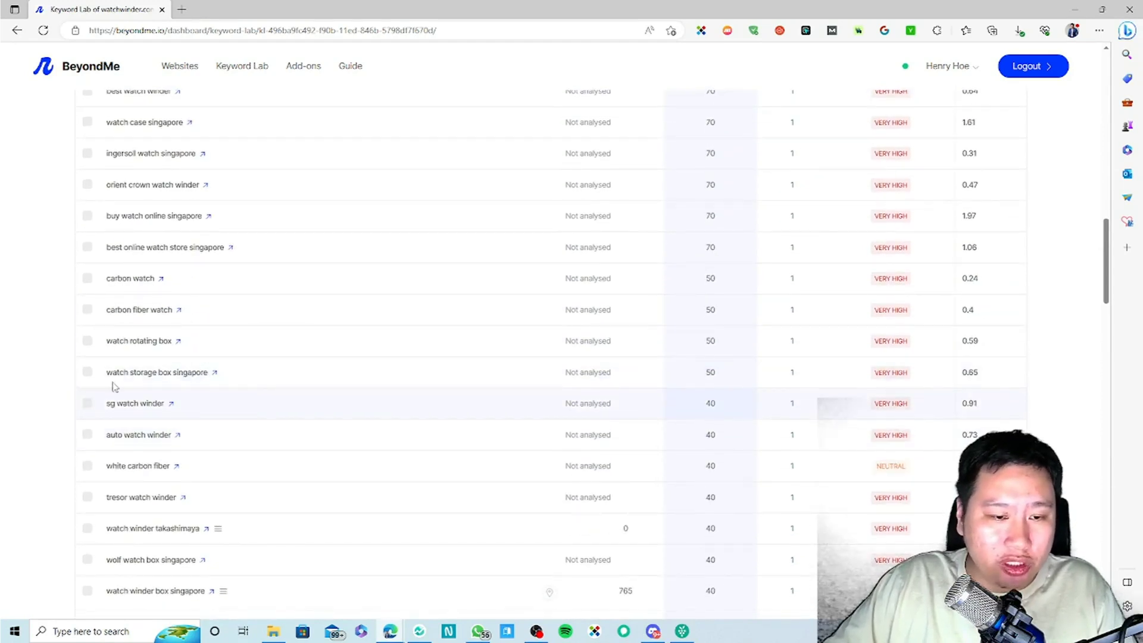
Select the sg watch winder, auto watch winder and tresor watch winder keywords
left_click(88, 404)
left_click(87, 435)
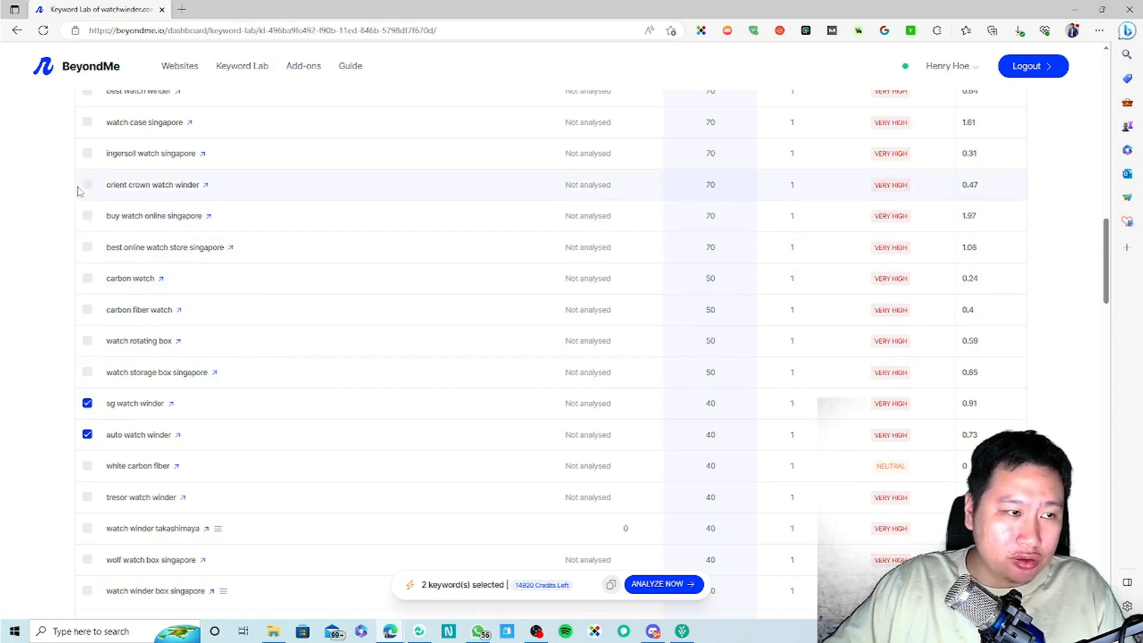
scroll(109, 271, "down", 2)
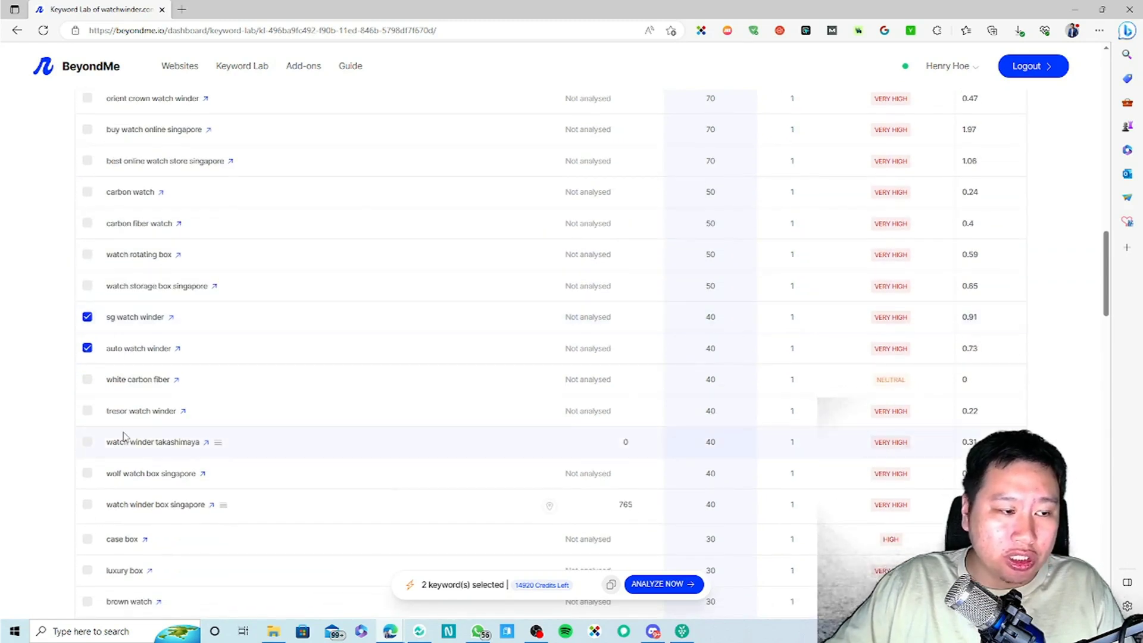
left_click(87, 411)
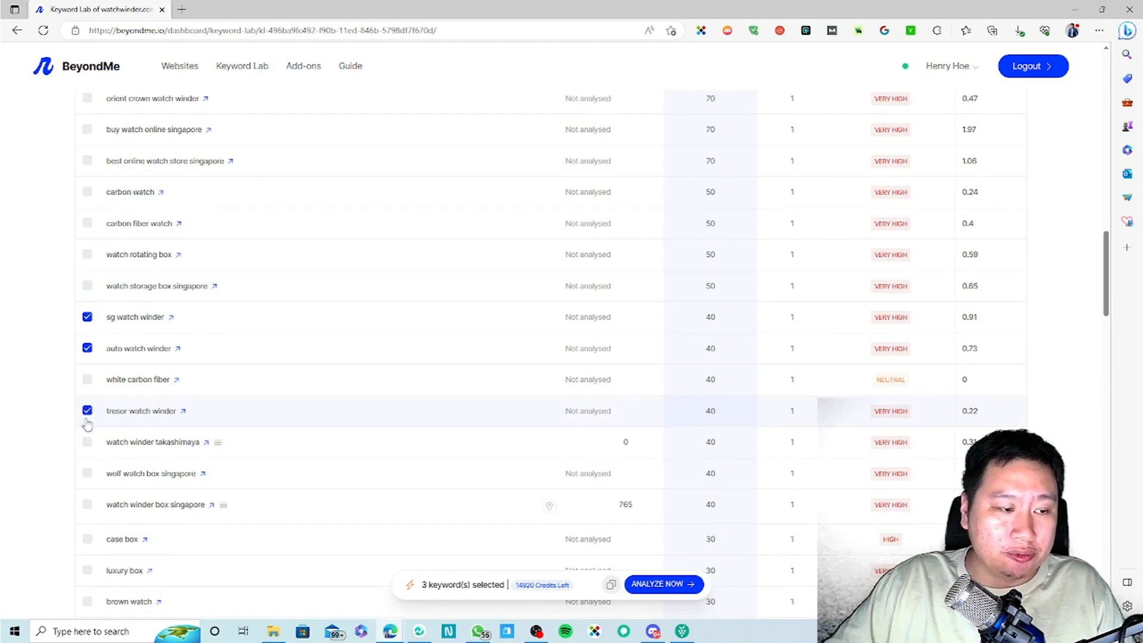
Add orient crown watch winder to the keyword selection
scroll(115, 429, "down", 10)
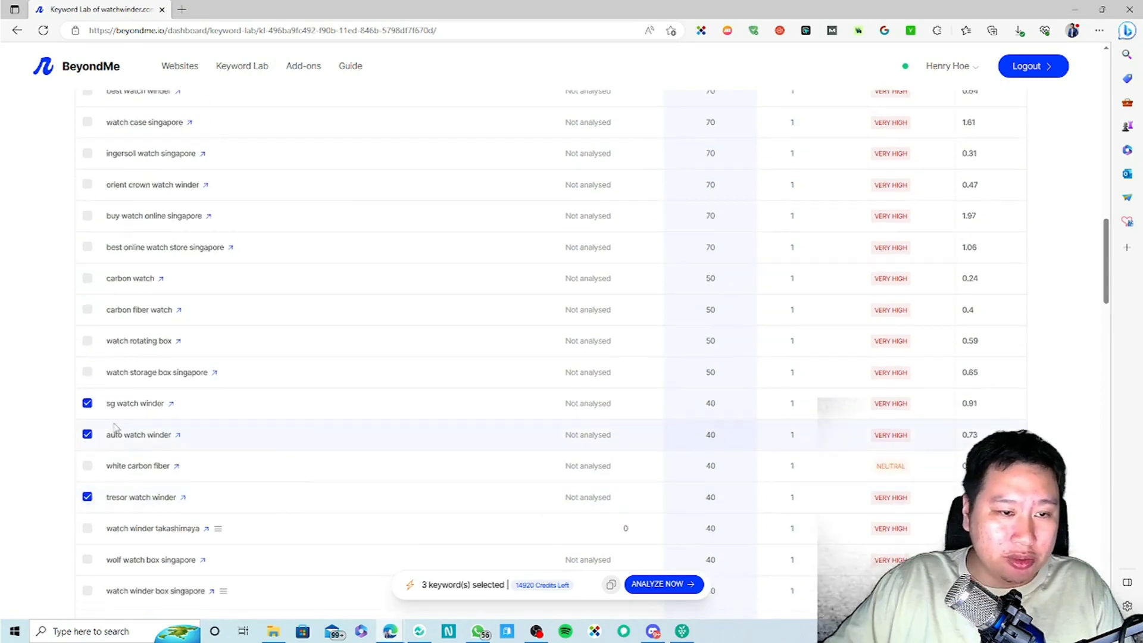
scroll(115, 425, "down", 7)
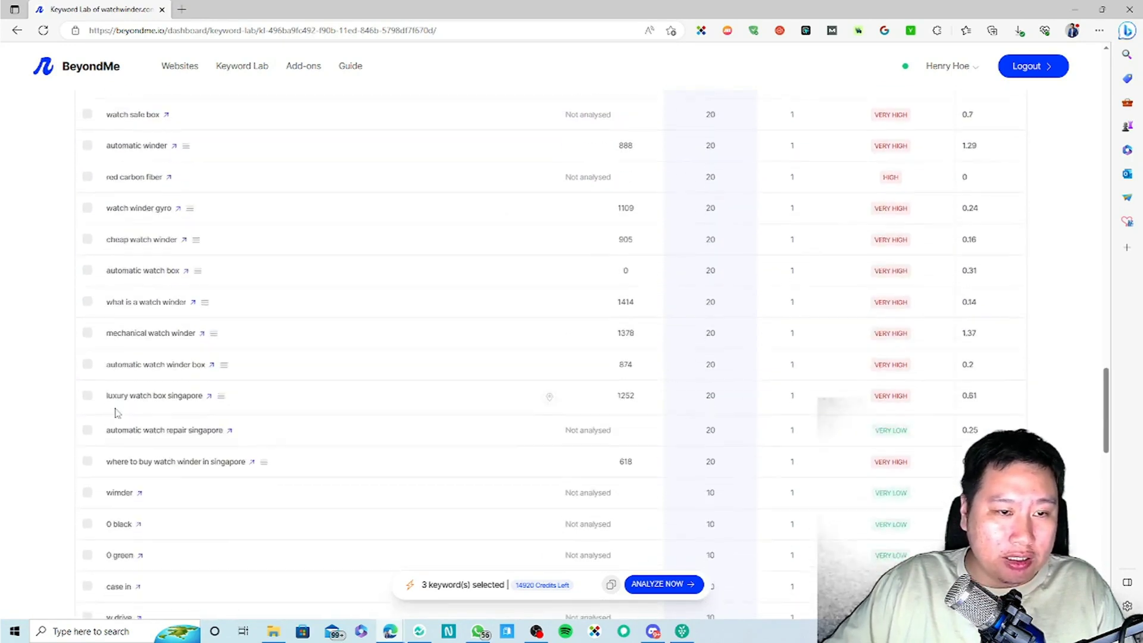
scroll(125, 357, "up", 4)
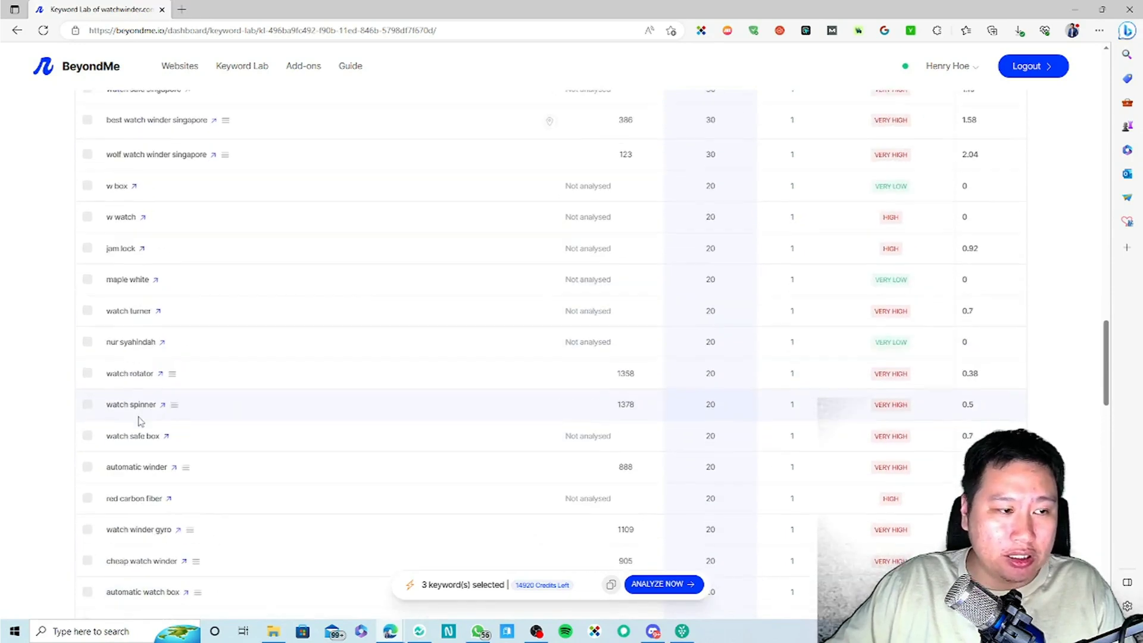
scroll(124, 434, "up", 6)
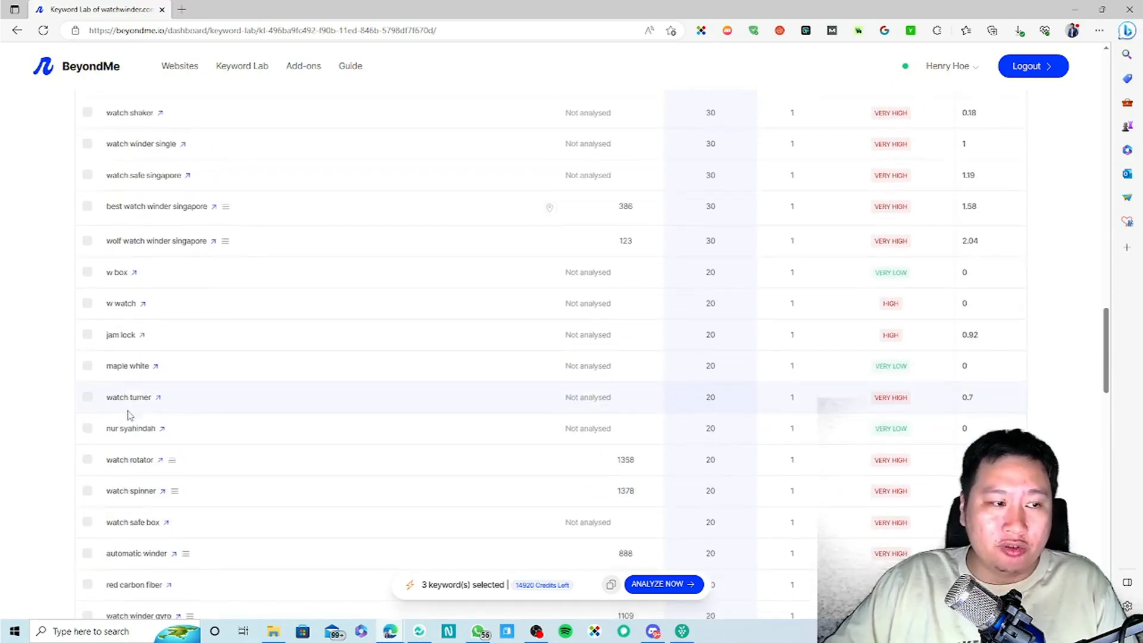
scroll(89, 420, "up", 8)
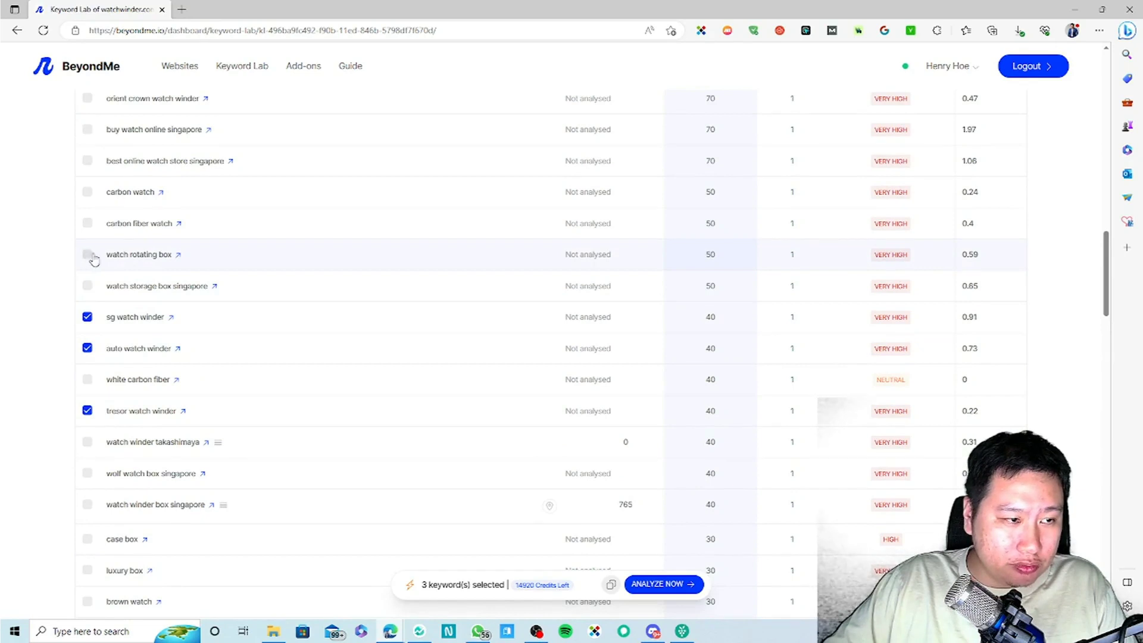
scroll(89, 260, "up", 2)
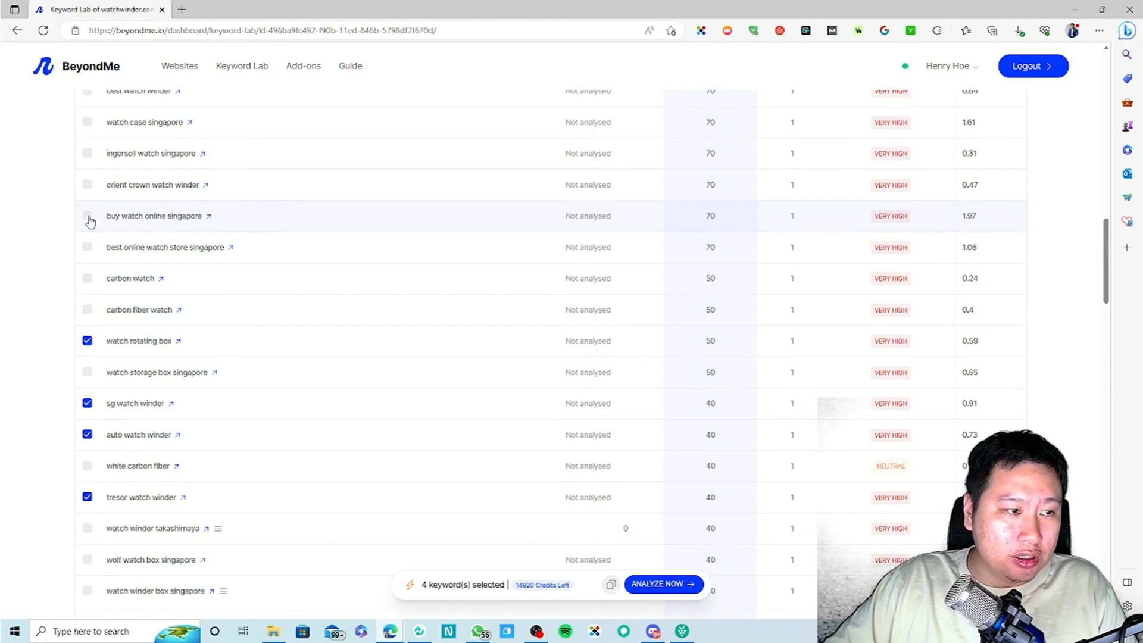
scroll(90, 218, "up", 2)
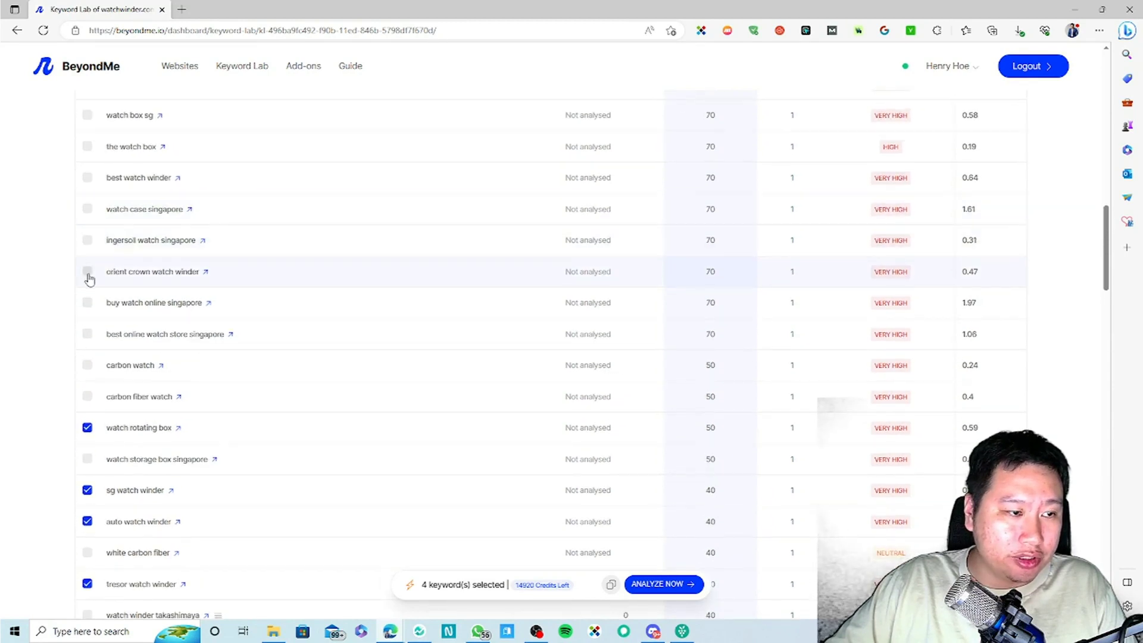
left_click(88, 273)
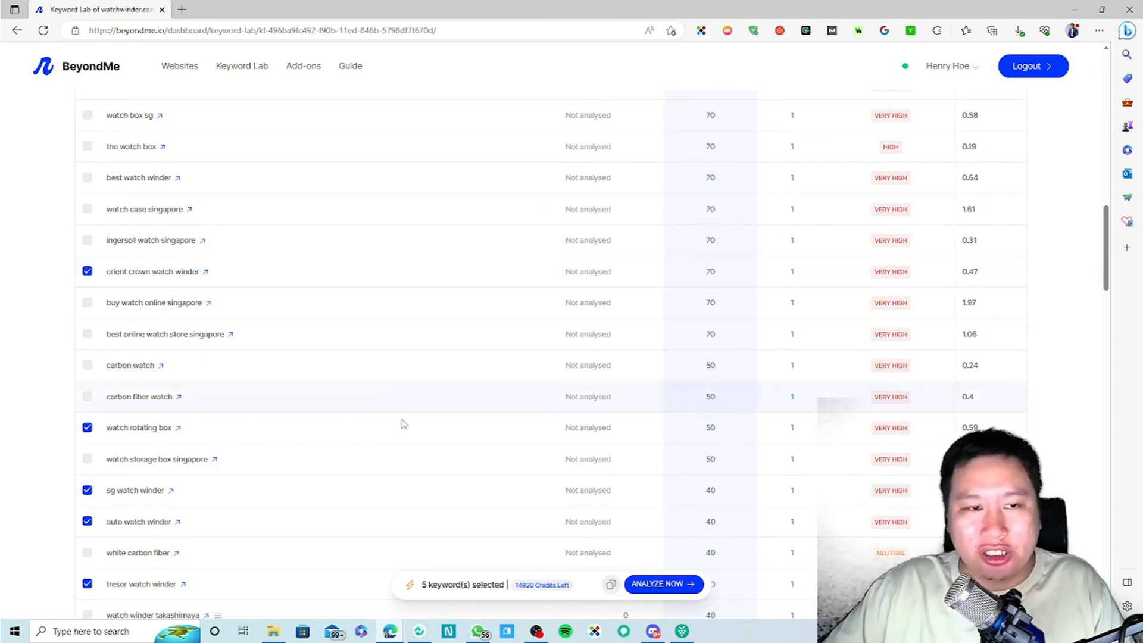
scroll(404, 426, "down", 15)
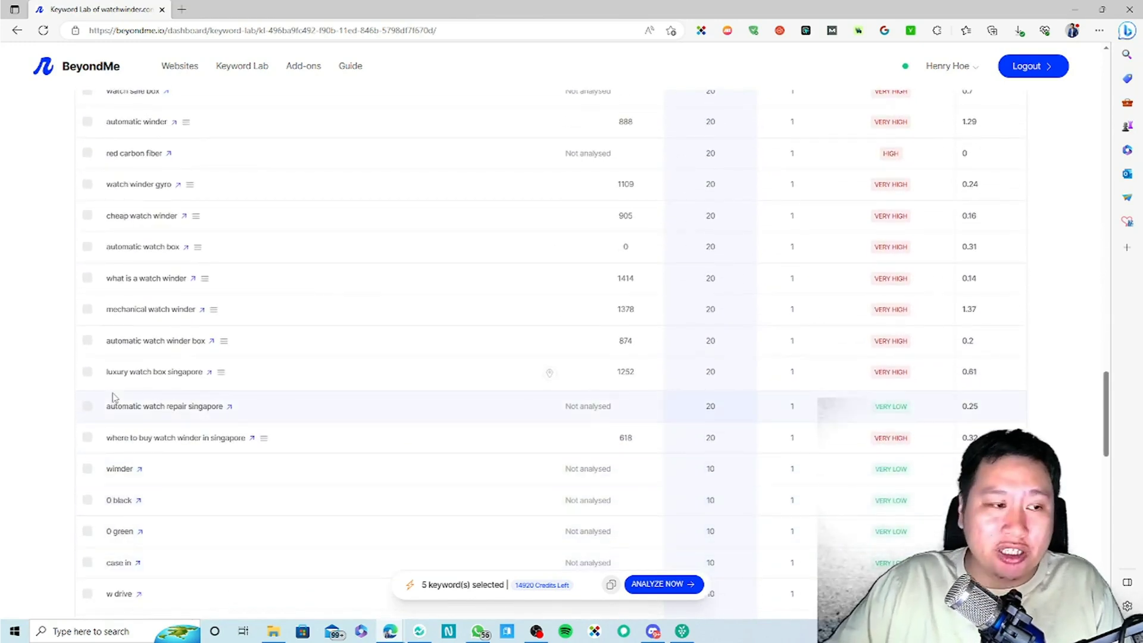
scroll(172, 460, "down", 3)
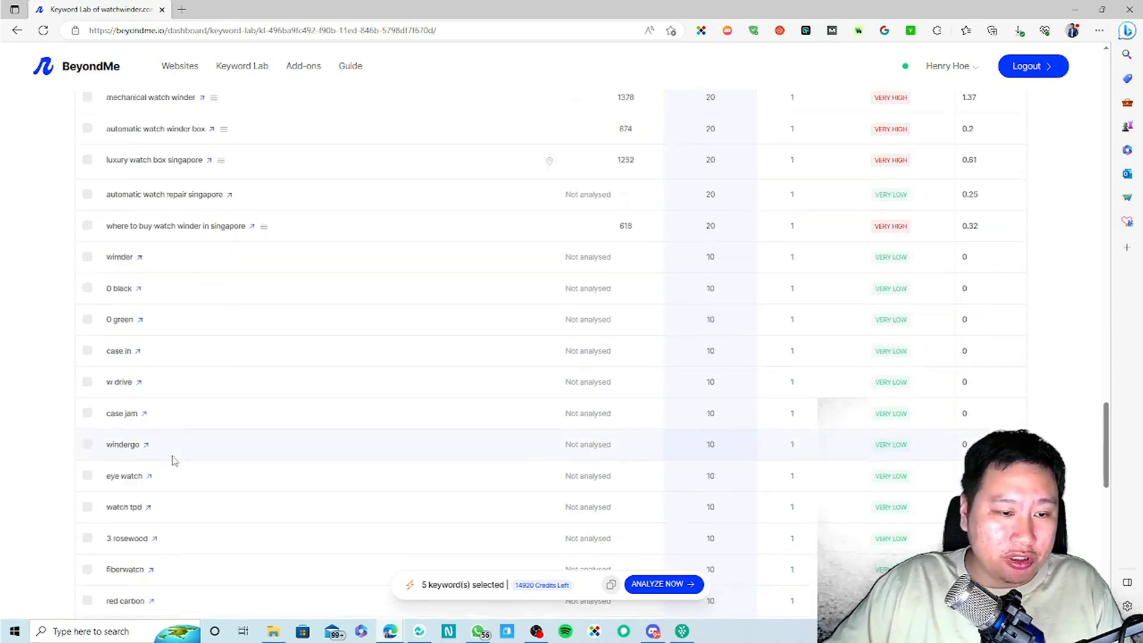
scroll(173, 460, "down", 7)
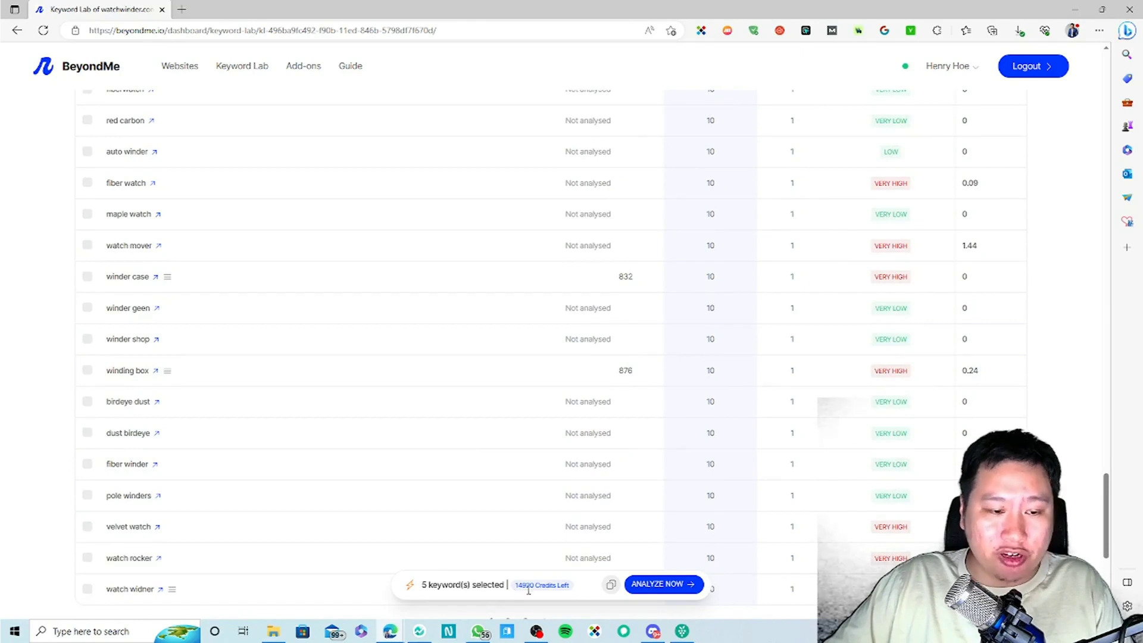
Analyze the SERPs for the five selected keywords and return to the table top
left_click(640, 584)
scroll(520, 449, "up", 20)
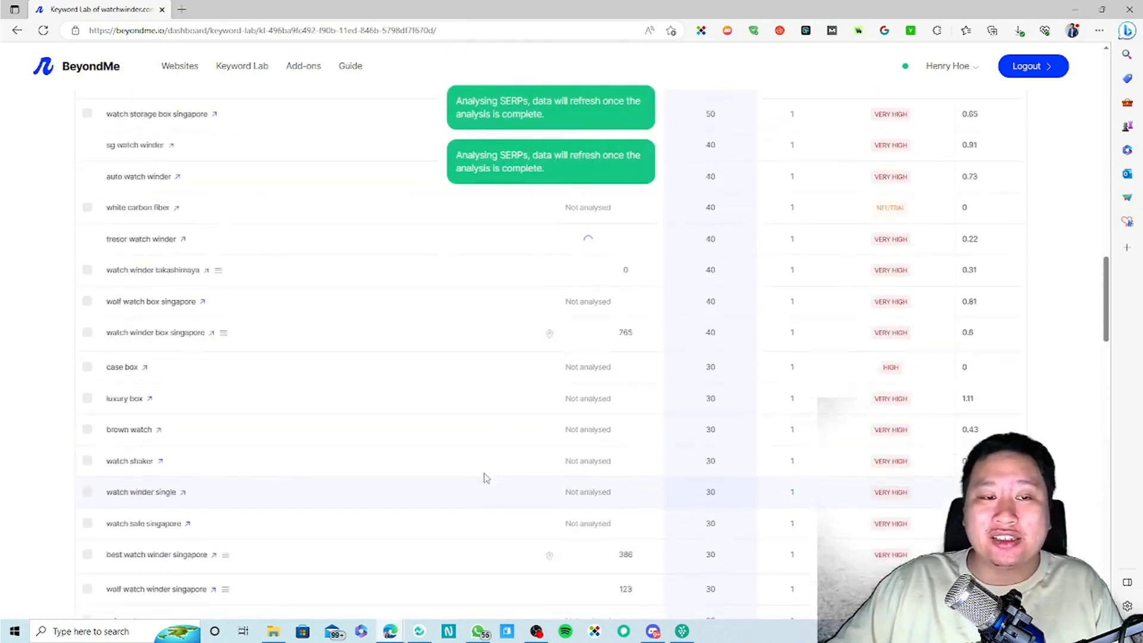
scroll(487, 478, "up", 15)
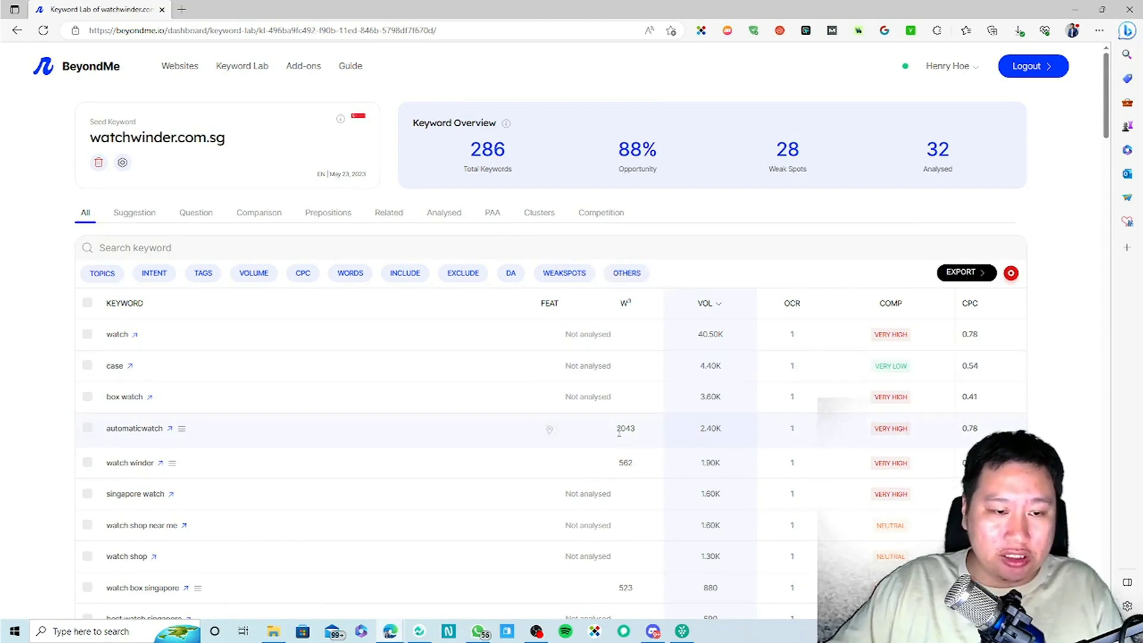
double_click(620, 430)
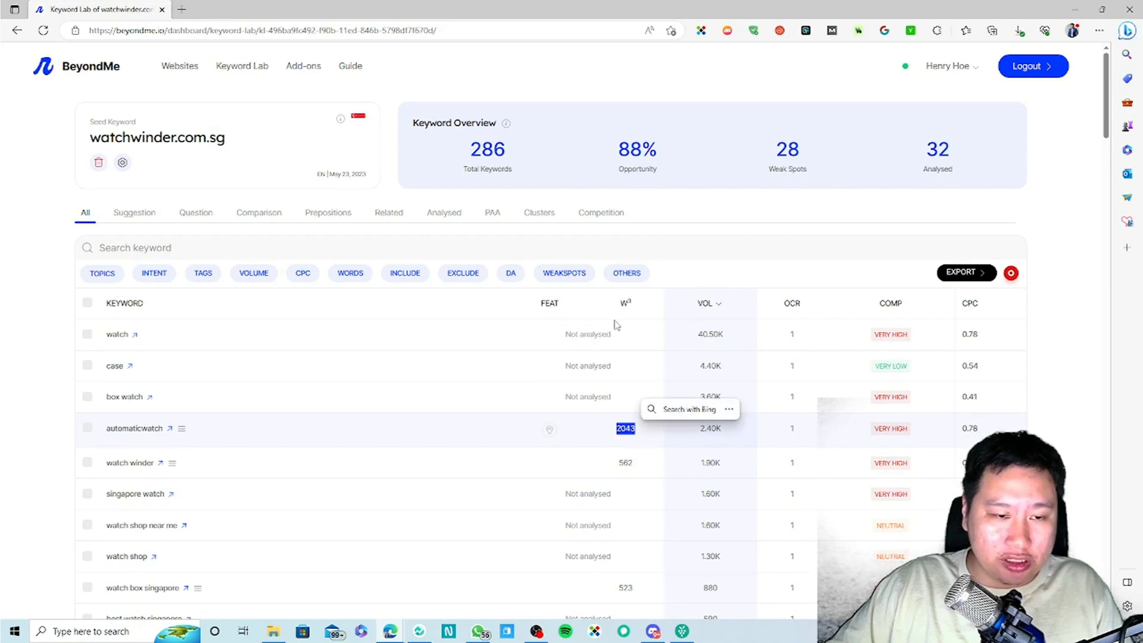
left_click(698, 258)
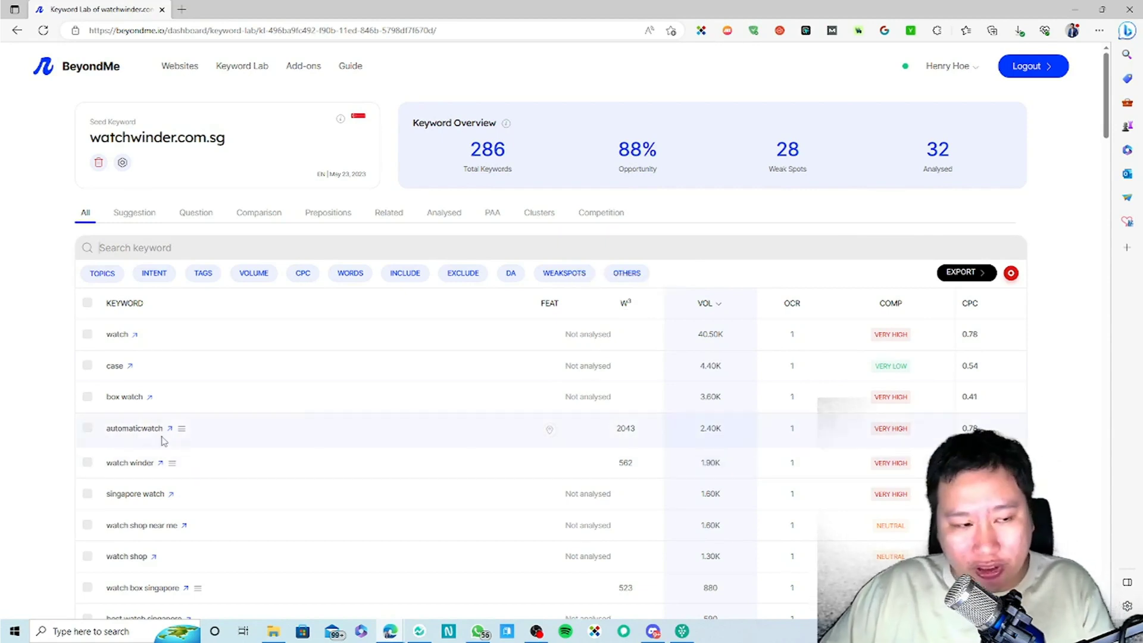
left_click_drag(107, 431, 162, 430)
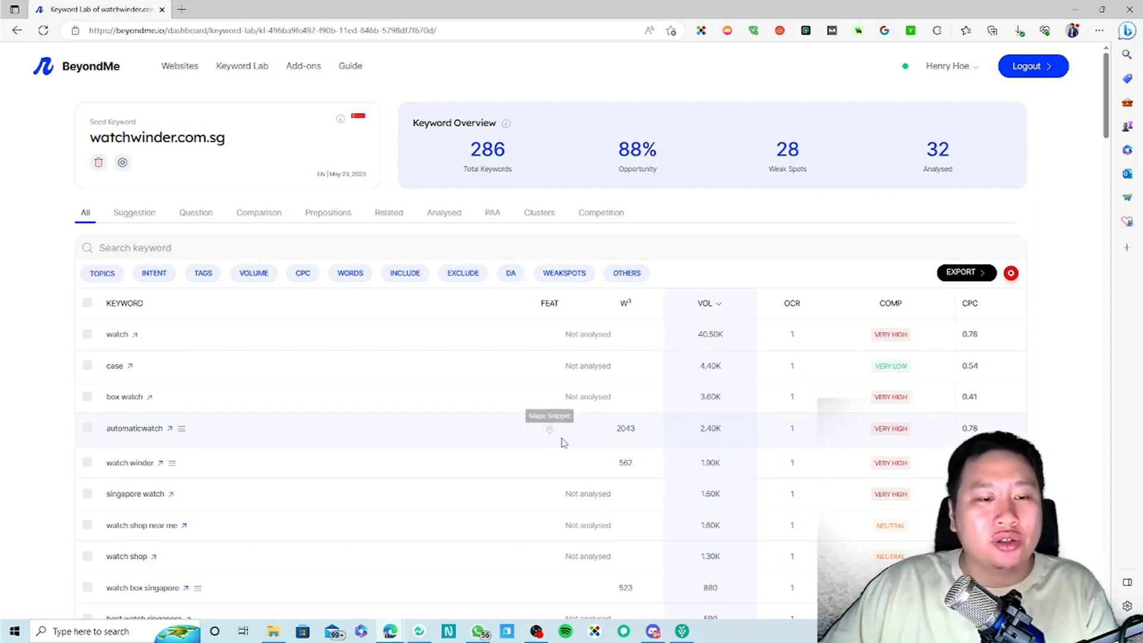
double_click(626, 430)
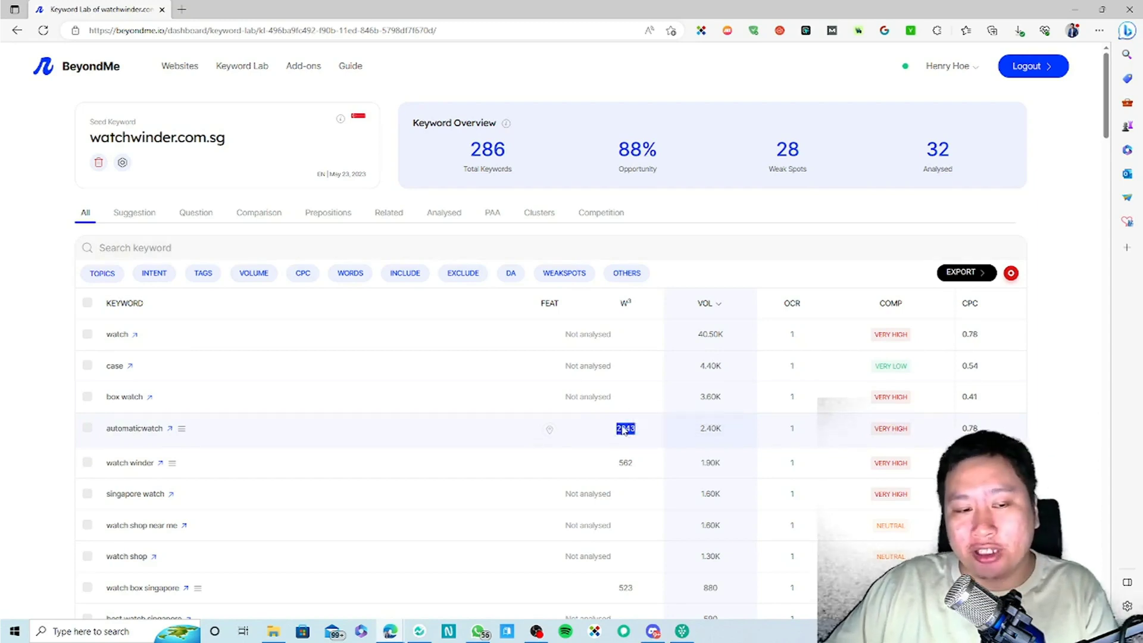
left_click(605, 443)
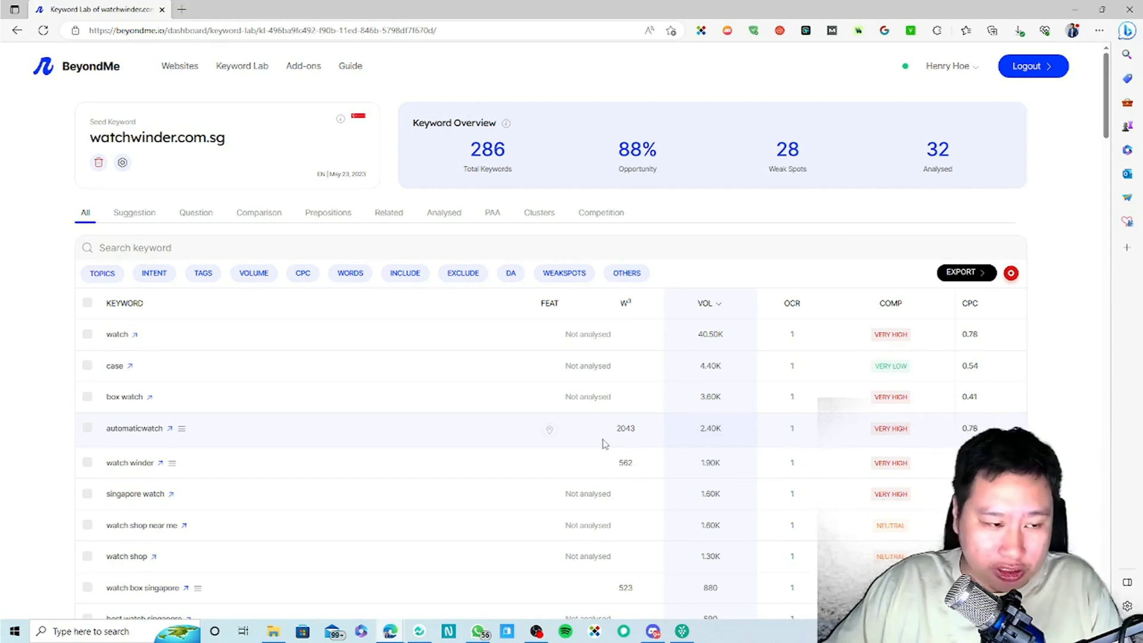
scroll(599, 477, "down", 15)
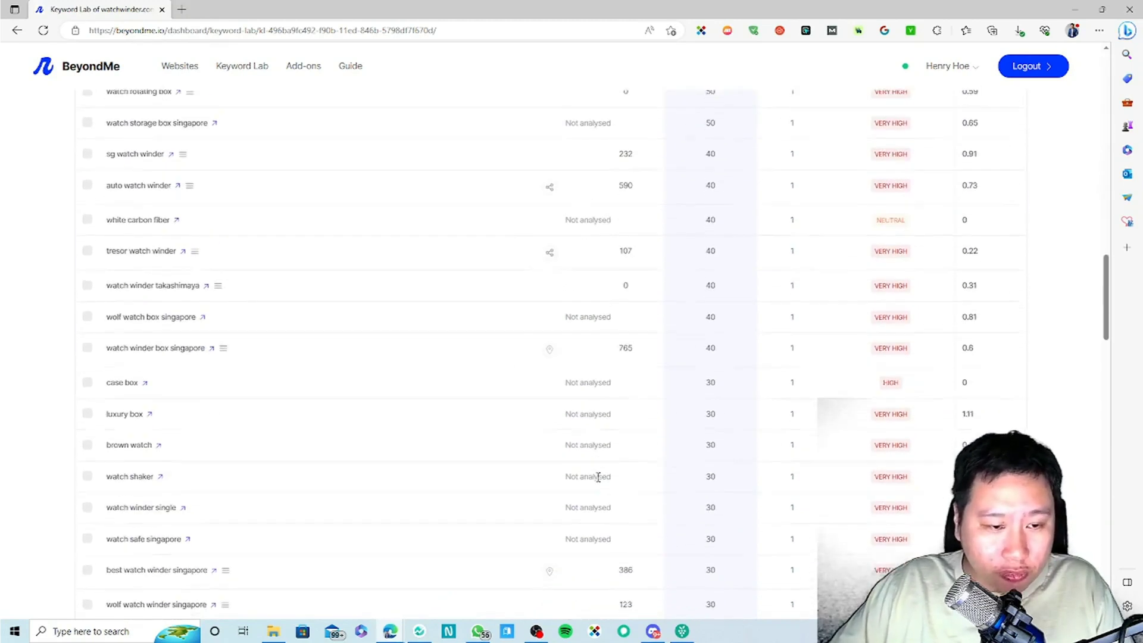
scroll(598, 476, "down", 9)
scroll(407, 500, "up", 4)
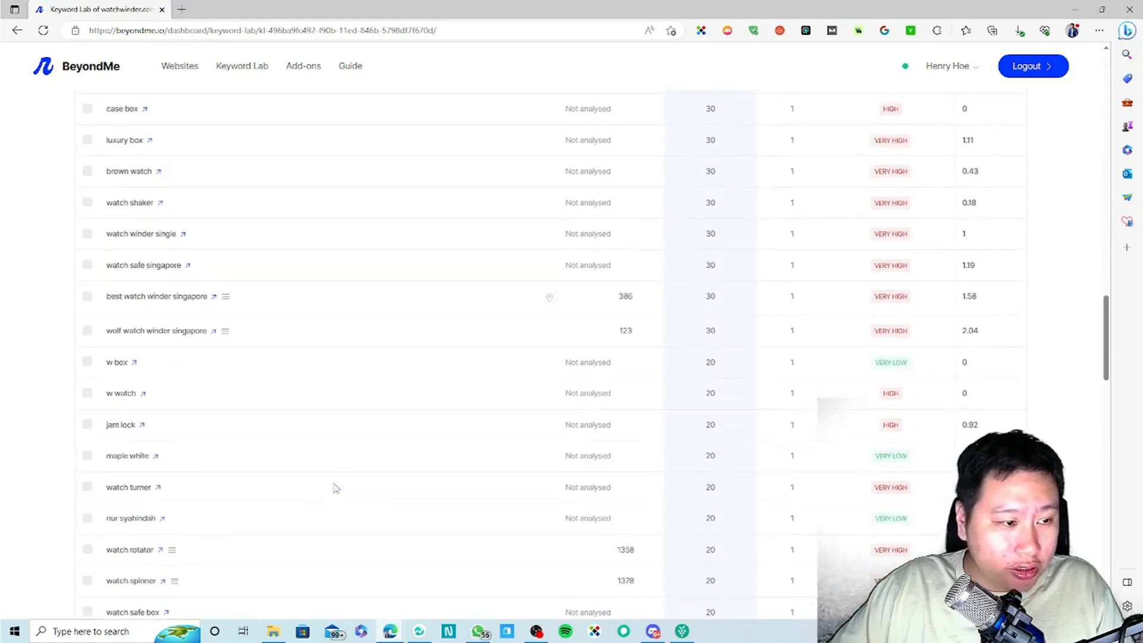
scroll(215, 458, "up", 6)
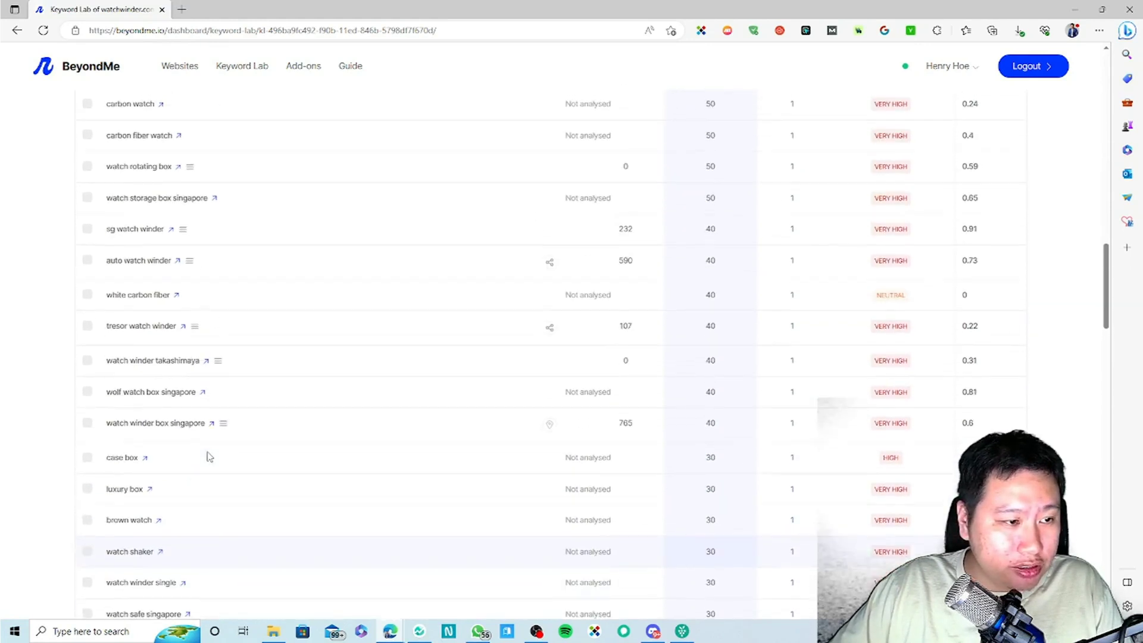
scroll(133, 433, "up", 3)
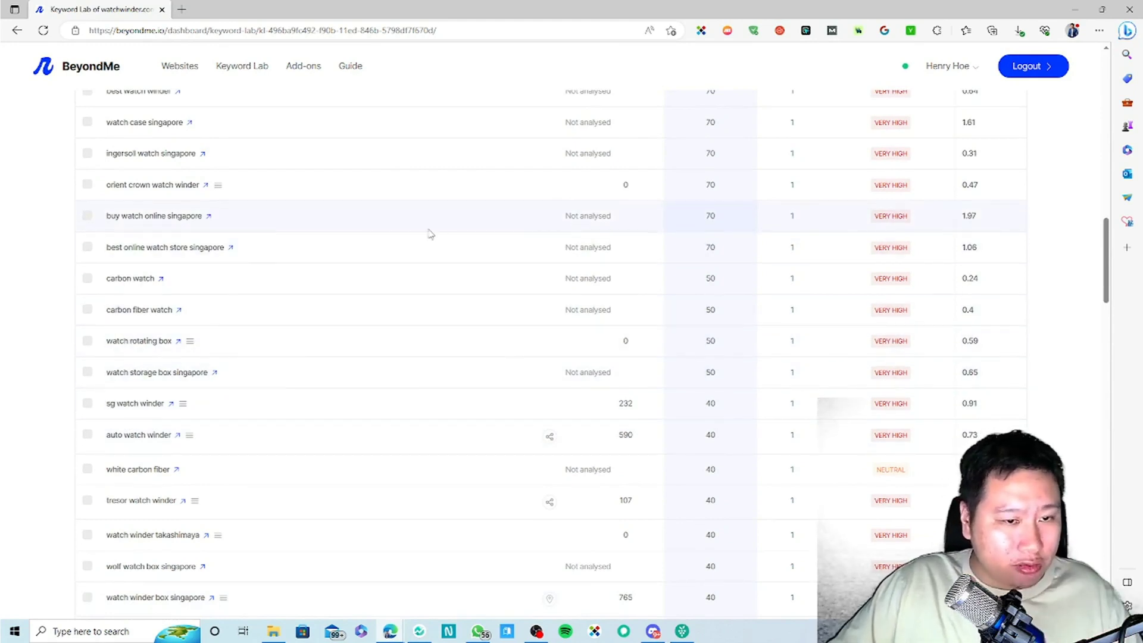
scroll(542, 337, "up", 2)
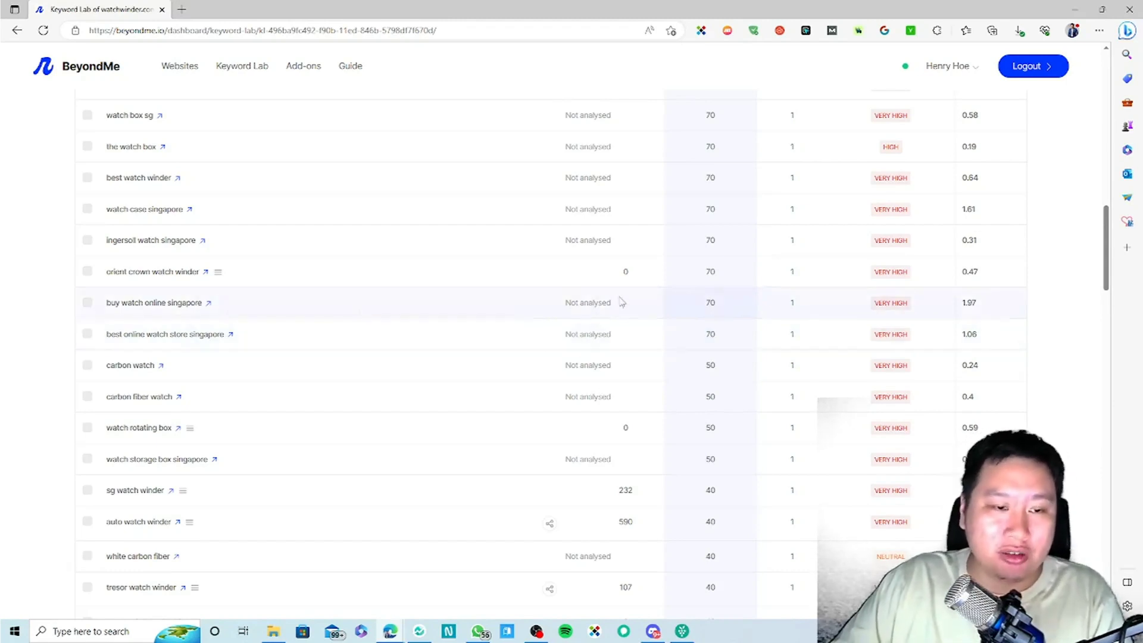
double_click(624, 273)
left_click(620, 280)
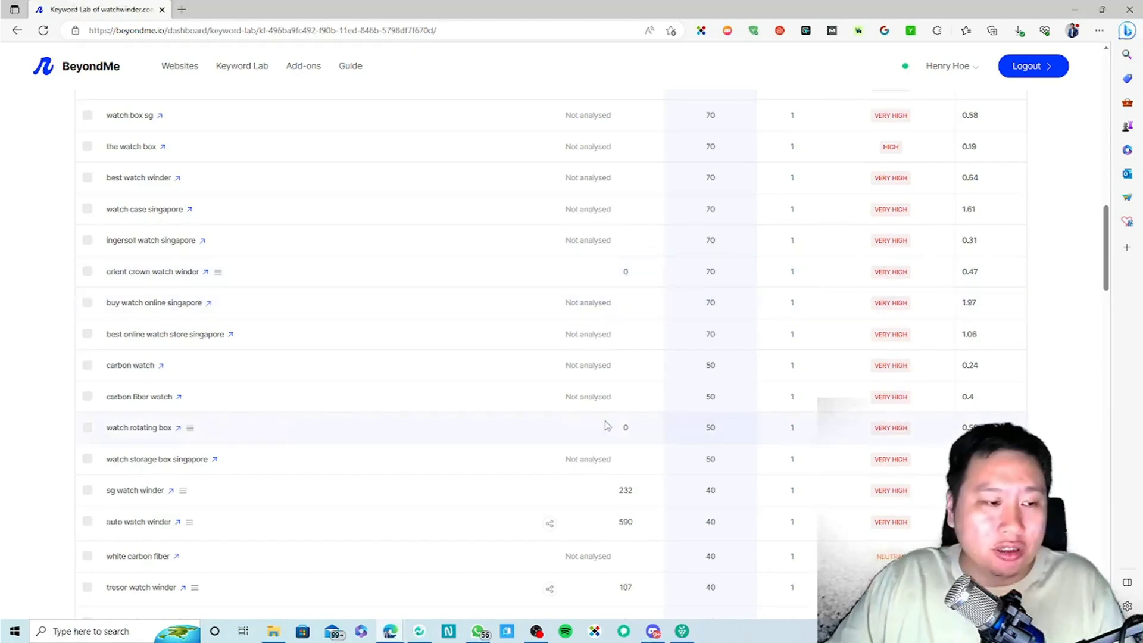
scroll(571, 322, "up", 1)
scroll(572, 320, "down", 1)
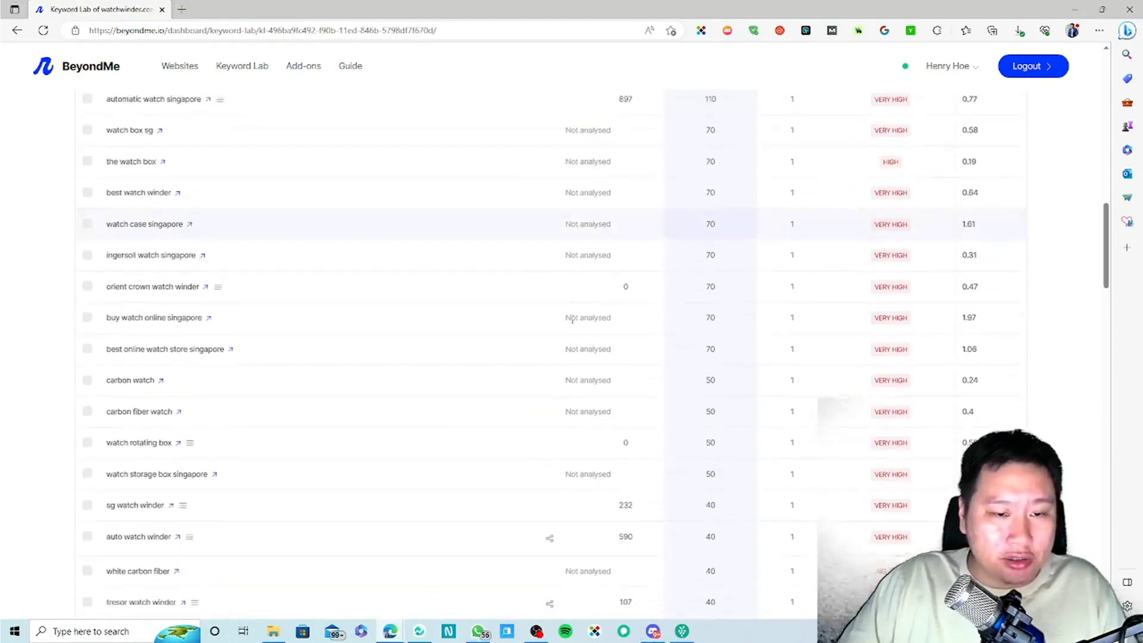
scroll(676, 327, "up", 8)
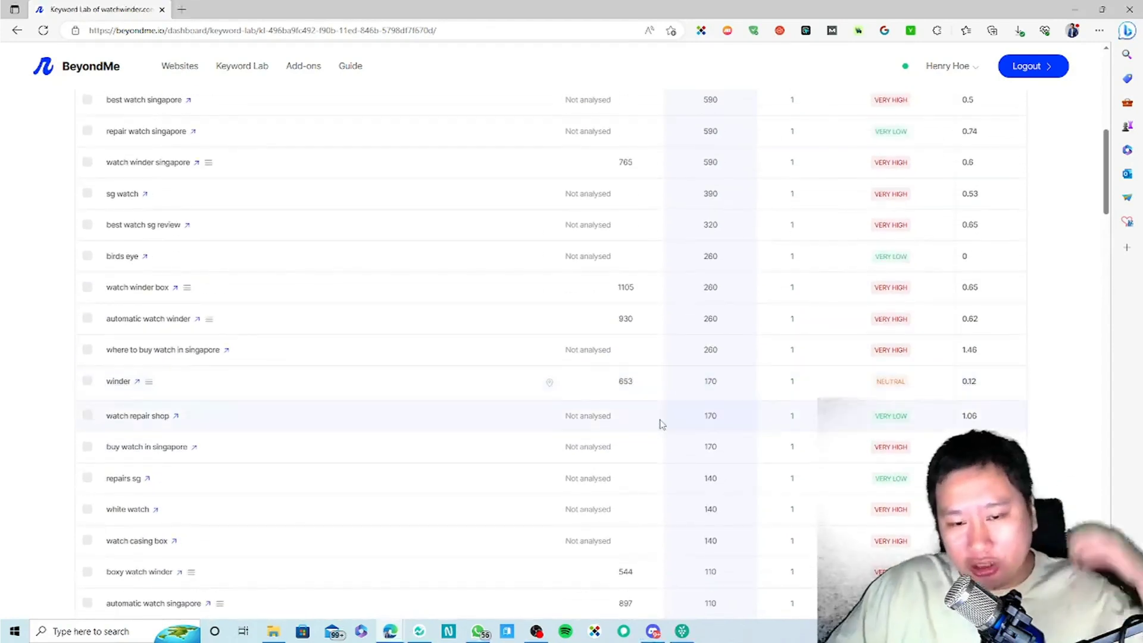
scroll(659, 425, "up", 8)
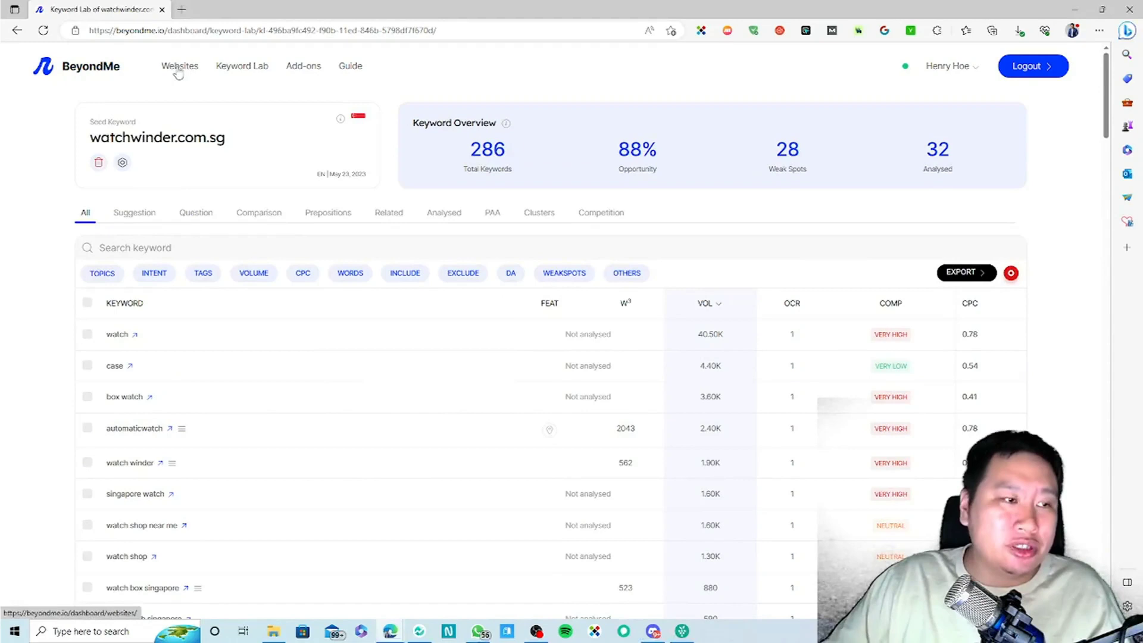
Return to the Keyword Lab reports list and open the ensure life report
left_click(235, 70)
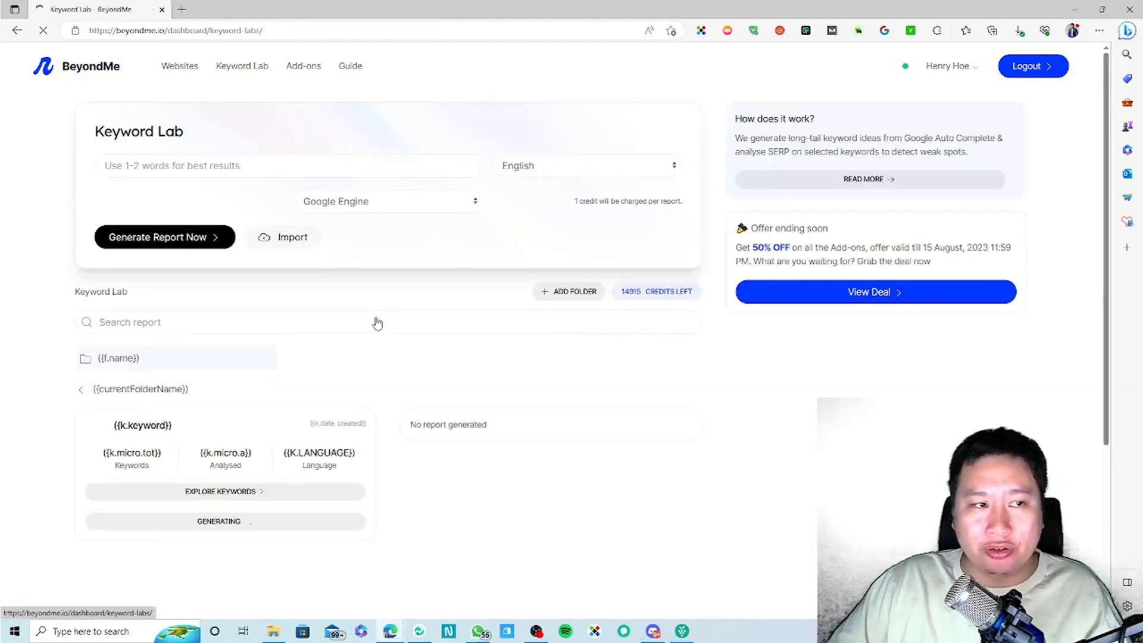
scroll(623, 349, "down", 2)
scroll(730, 417, "down", 4)
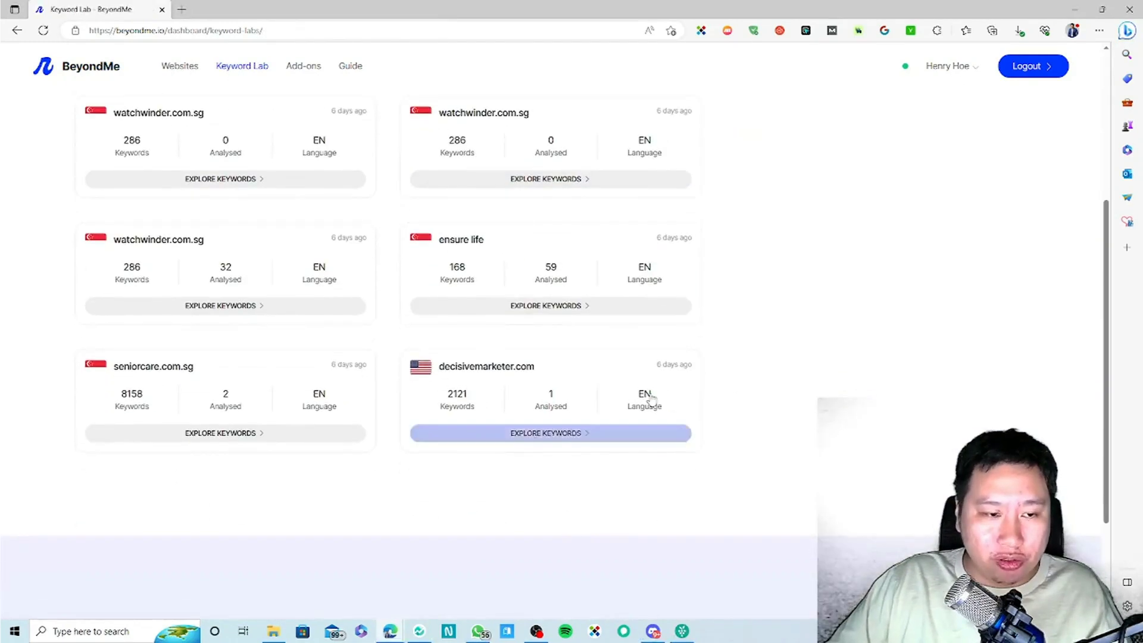
scroll(179, 417, "up", 3)
scroll(220, 417, "down", 3)
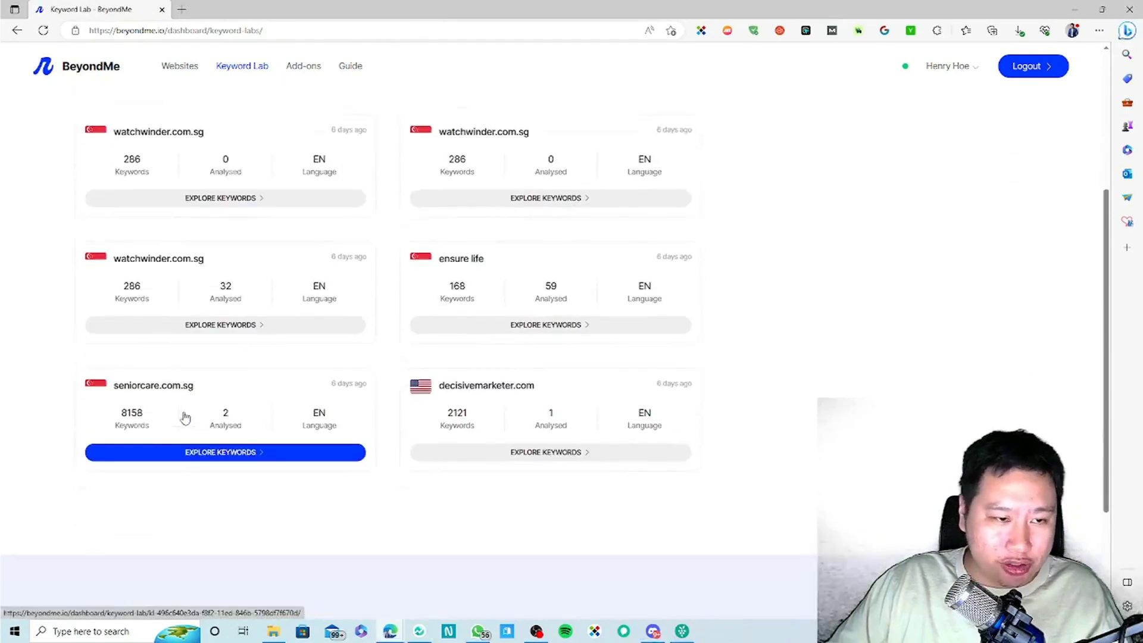
left_click(548, 308)
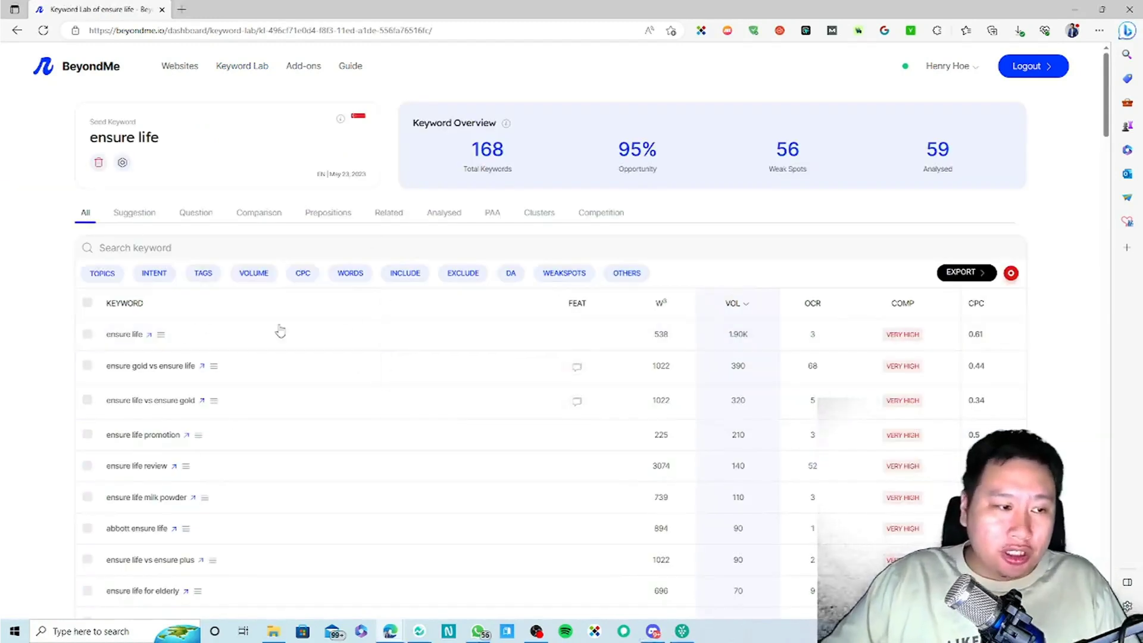
Scroll the ensure life keyword table down to lower-volume keywords like 'how to ensure'
scroll(466, 336, "down", 10)
scroll(467, 336, "down", 7)
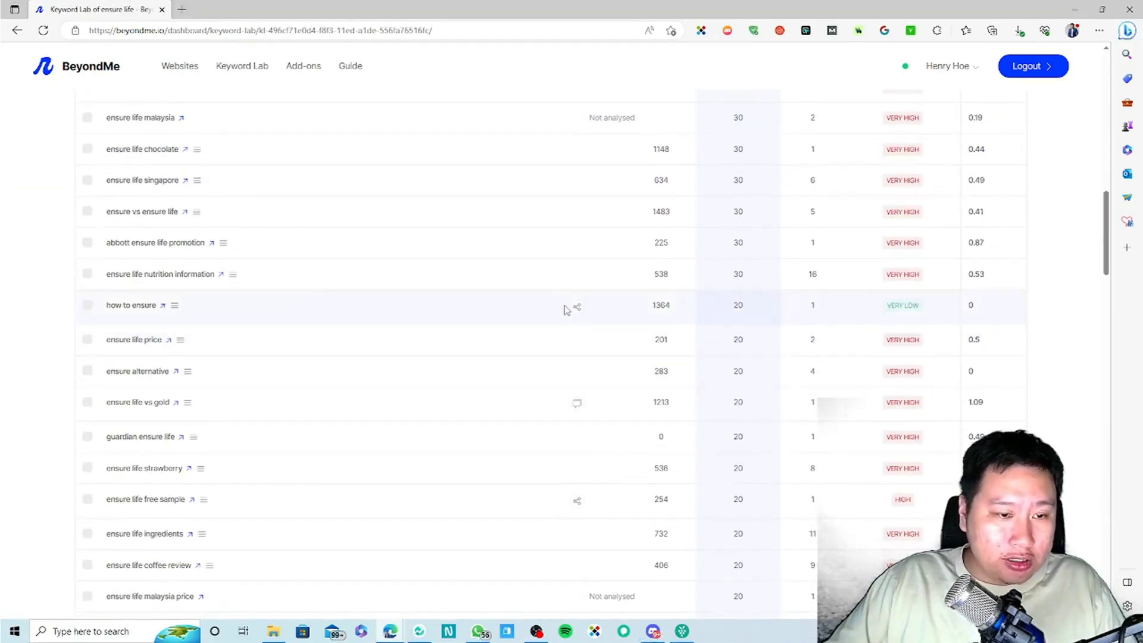